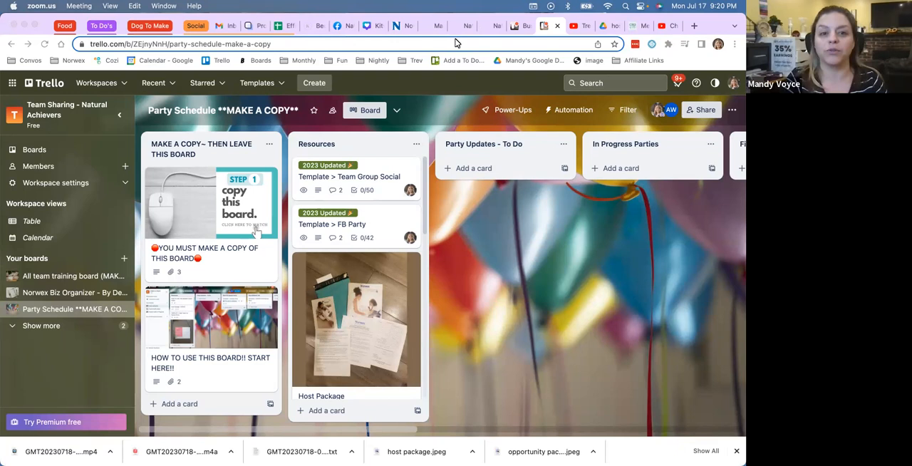
Step: Collapse the workspace sidebar and review the description and attachments of the "YOU MUST MAKE A COPY OF THIS BOARD" card
left_click(120, 123)
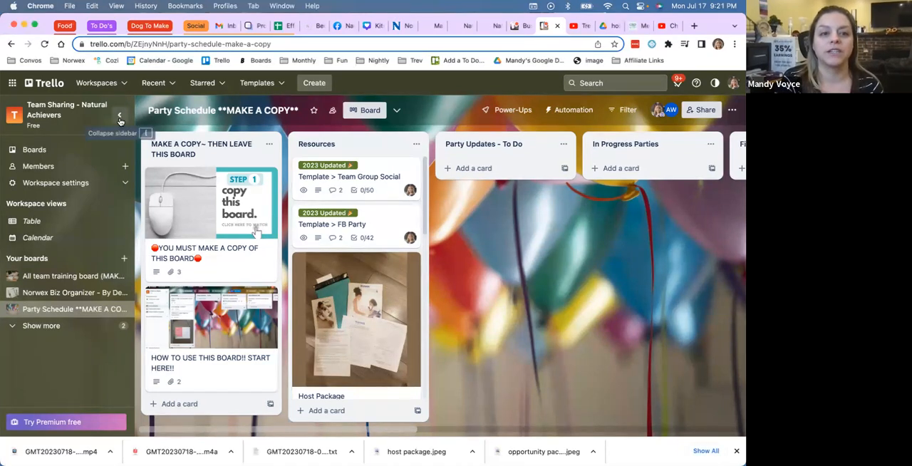
left_click(119, 115)
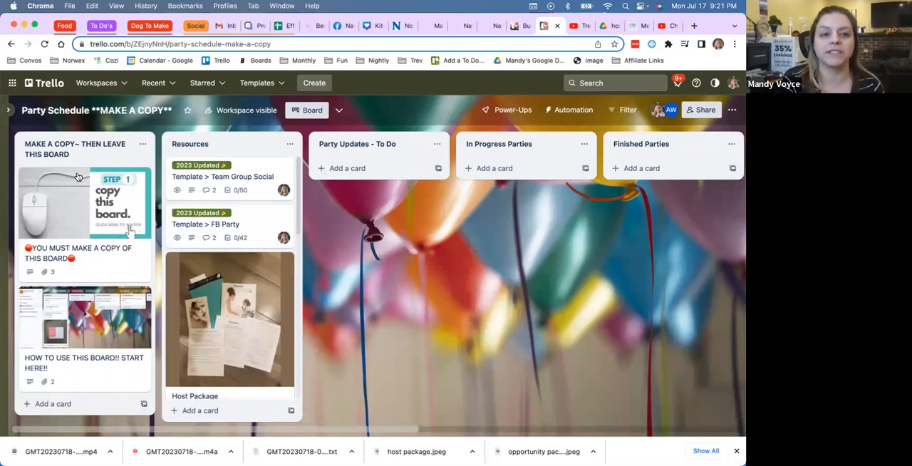
left_click(120, 234)
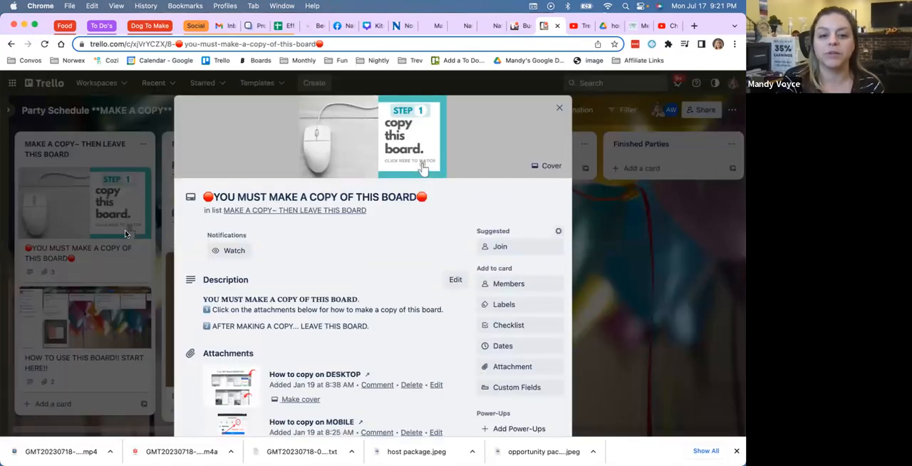
scroll(225, 407, "down", 3)
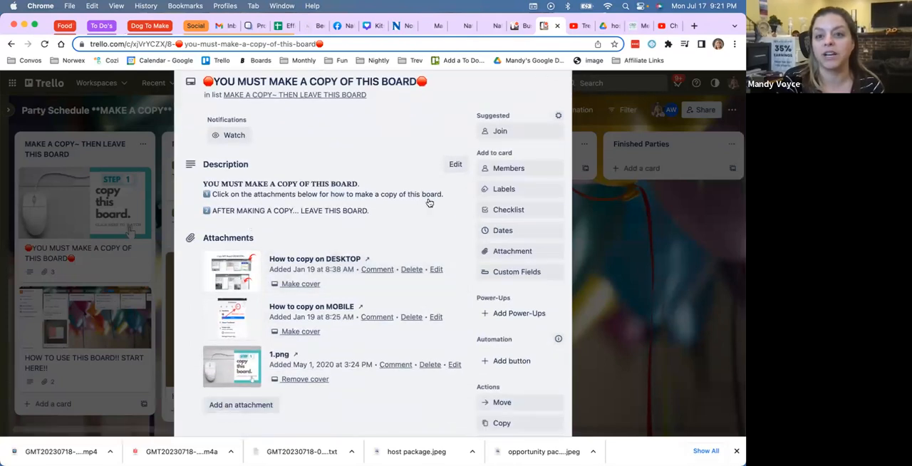
scroll(428, 196, "up", 3)
left_click(559, 109)
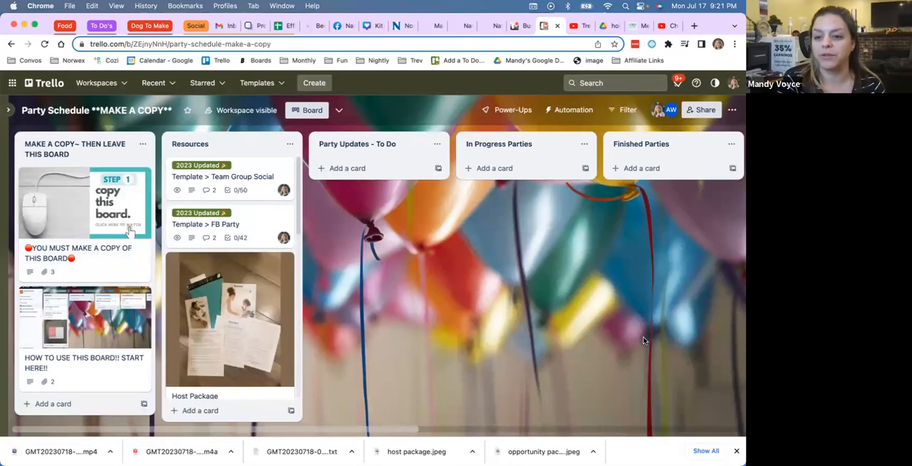
Step: Dismiss the downloads bar and copy the board as "test" in the Team Sharing - Natural Achievers workspace, keeping cards and template cards
left_click(737, 451)
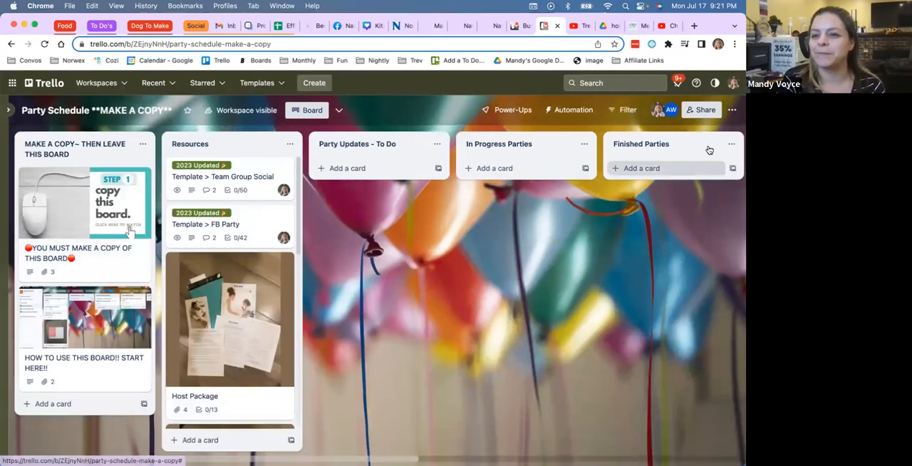
left_click(733, 111)
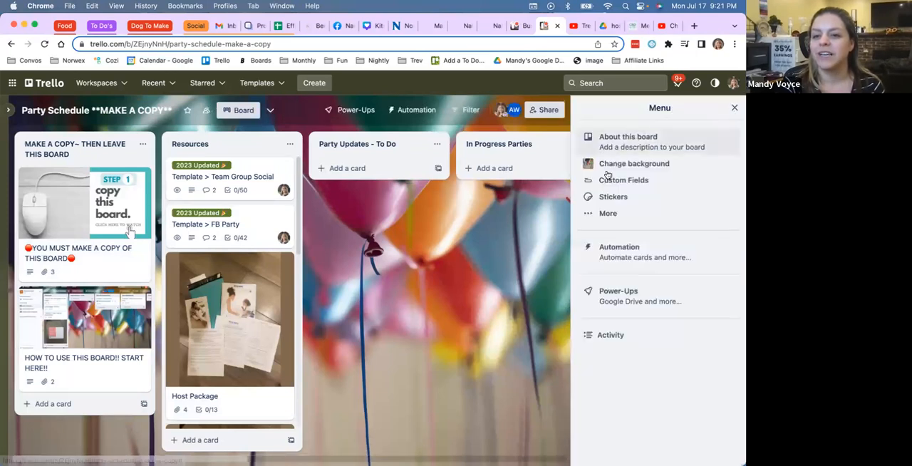
left_click(598, 222)
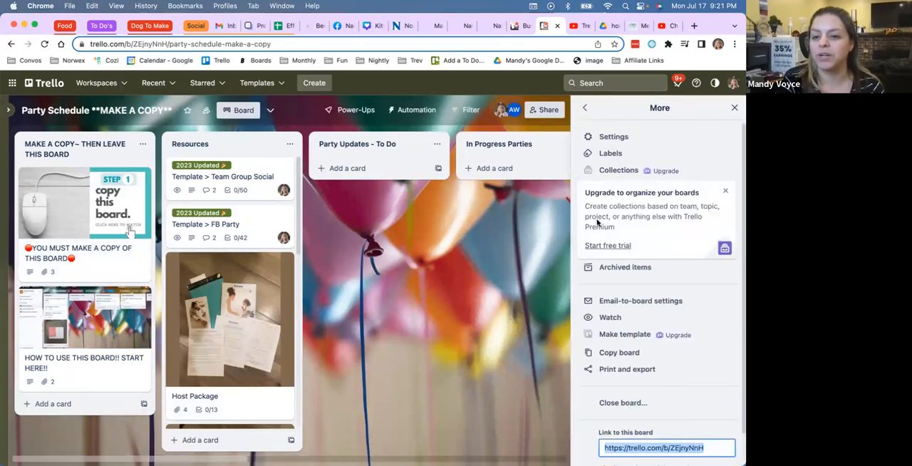
scroll(627, 314, "down", 1)
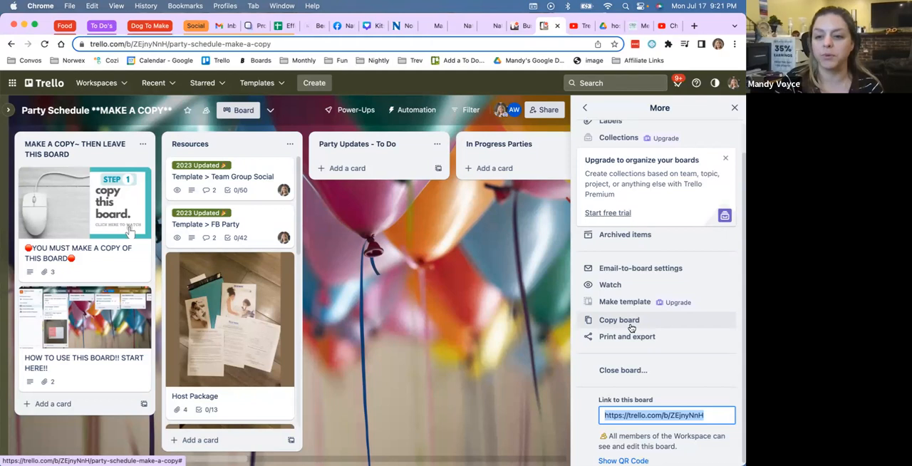
left_click(631, 326)
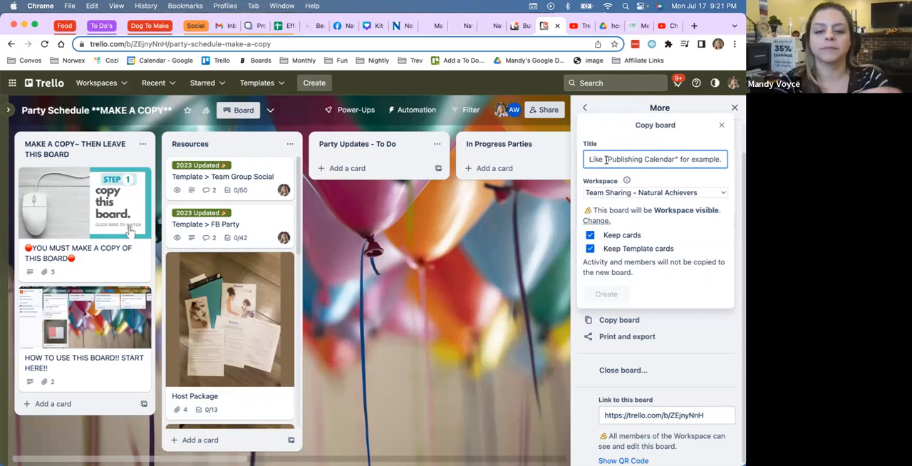
type("te")
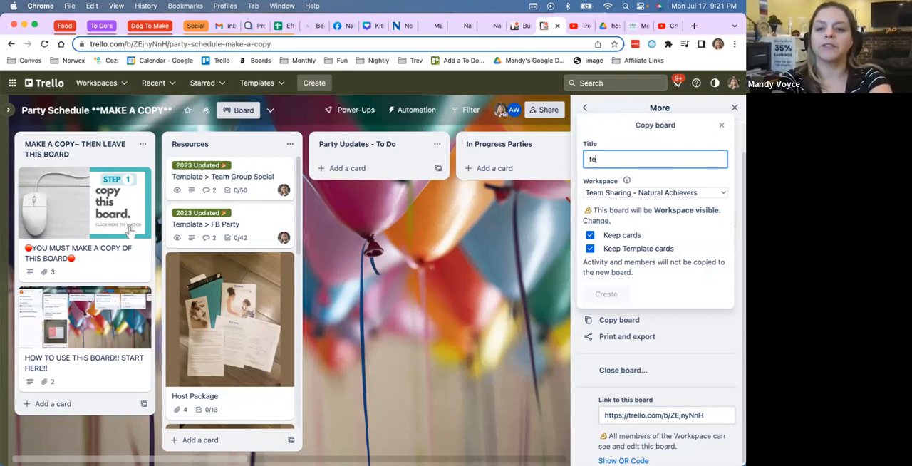
type("st")
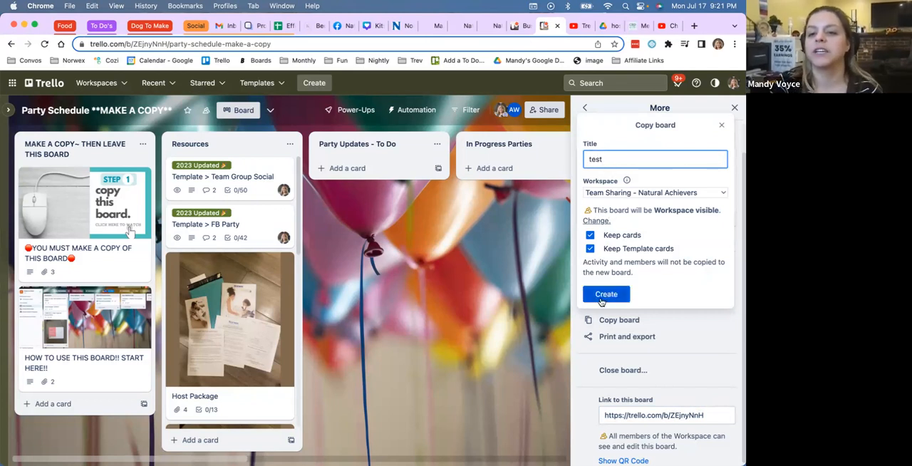
left_click(626, 194)
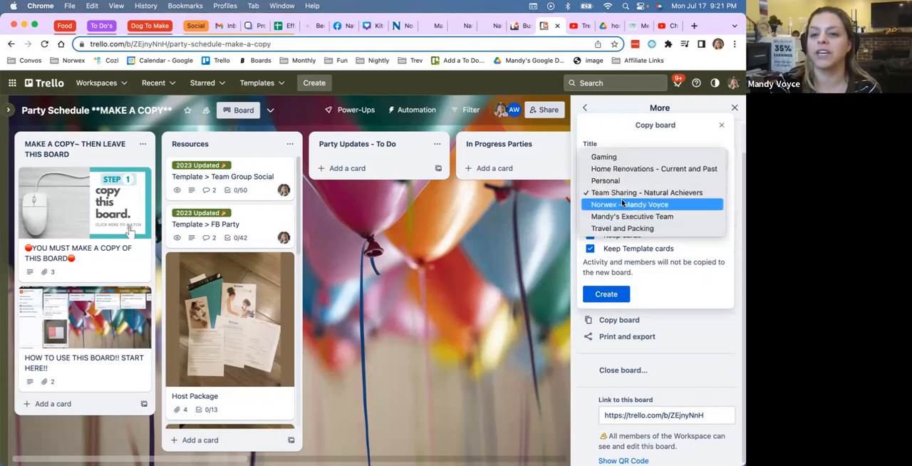
left_click(619, 194)
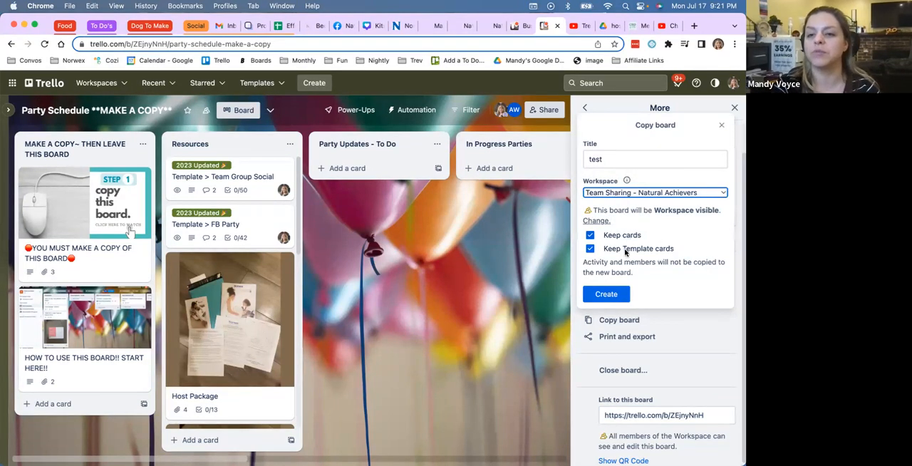
left_click(609, 296)
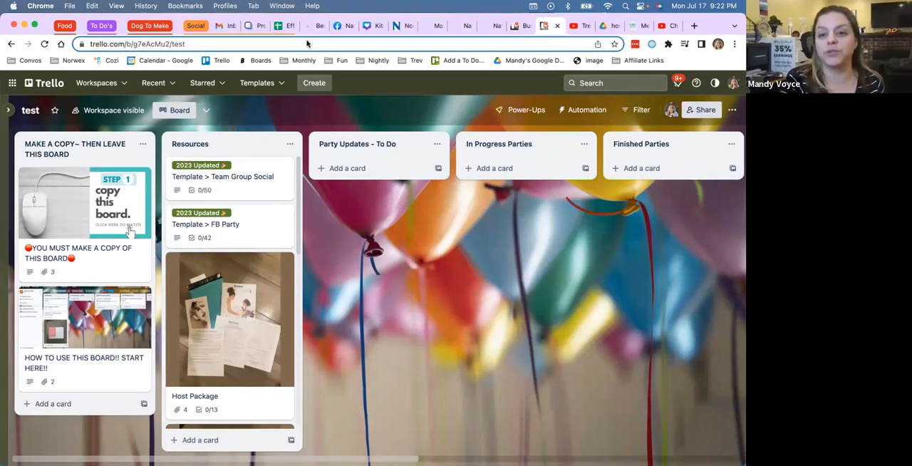
Step: Check which member belongs to the copied board, closing the profile details after viewing
left_click(671, 113)
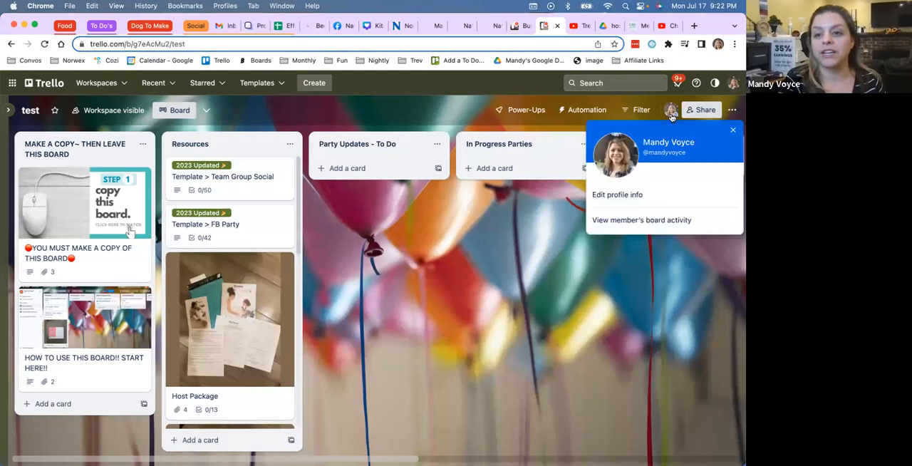
left_click(735, 132)
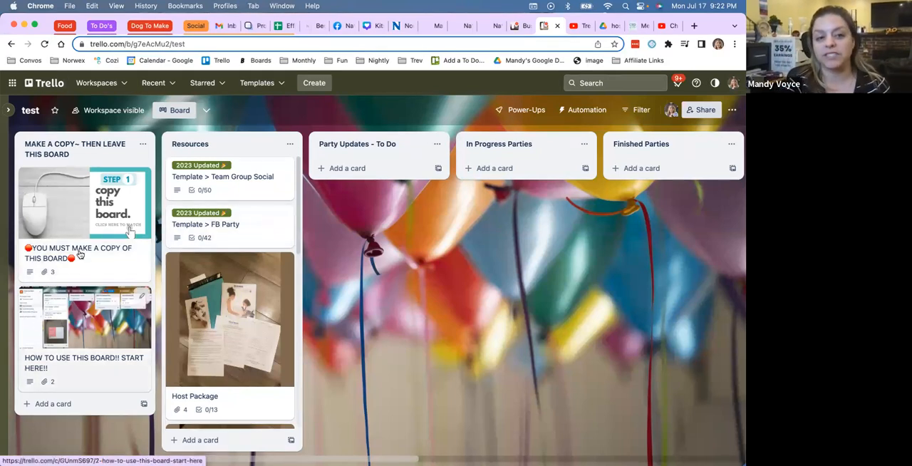
Step: Move the "MAKE A COPY~ THEN LEAVE THIS BOARD" list to position 8 on the test board
left_click(142, 145)
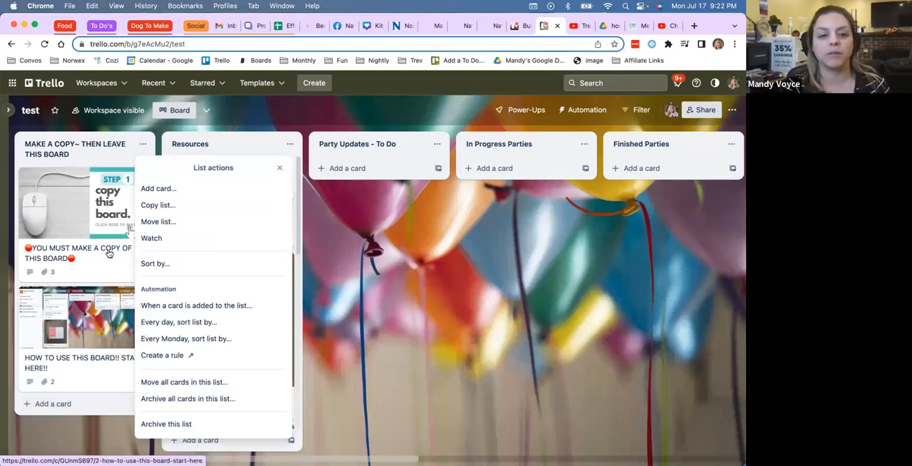
left_click(150, 223)
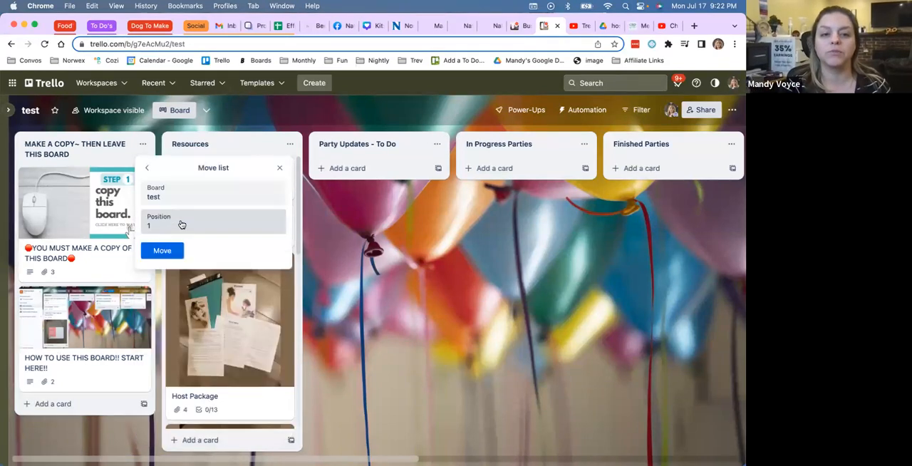
left_click(157, 224)
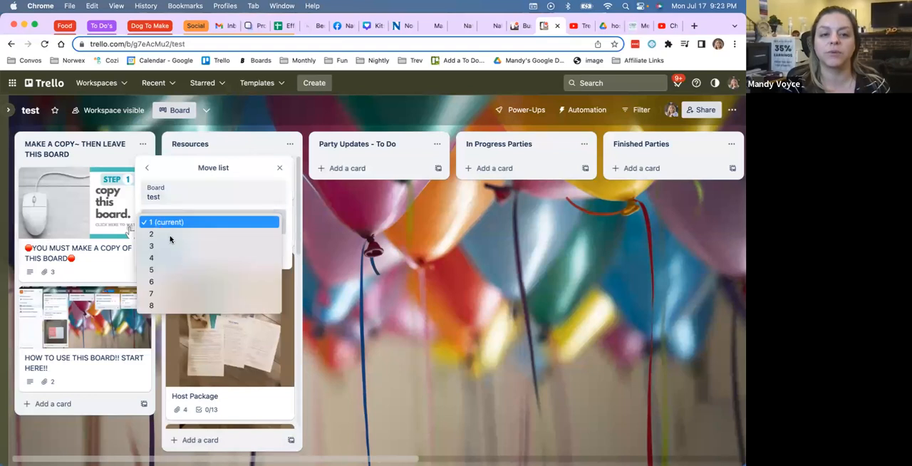
left_click(176, 305)
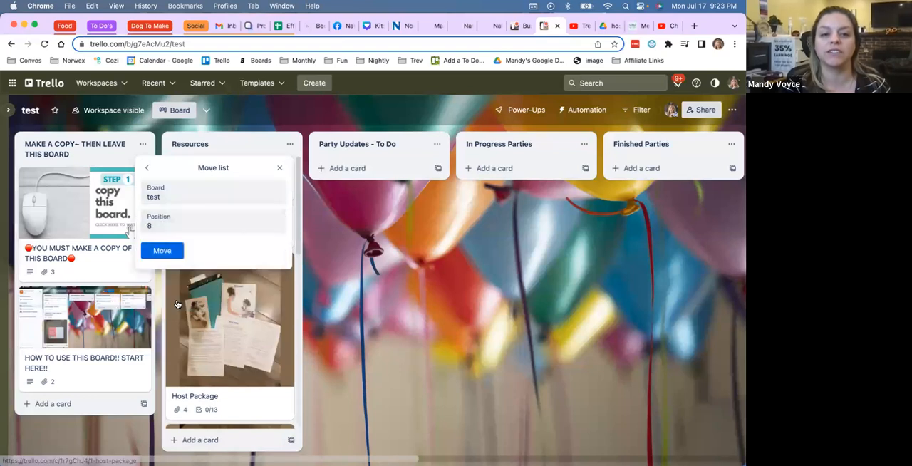
left_click(161, 255)
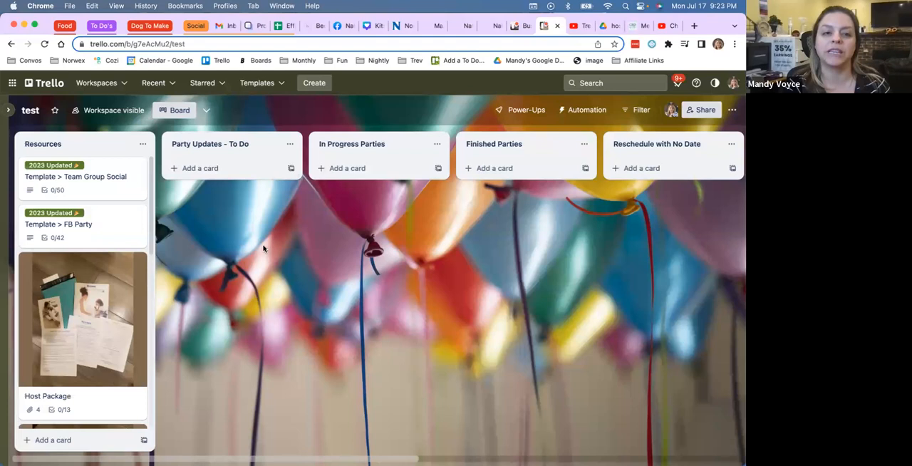
scroll(285, 253, "right", 10)
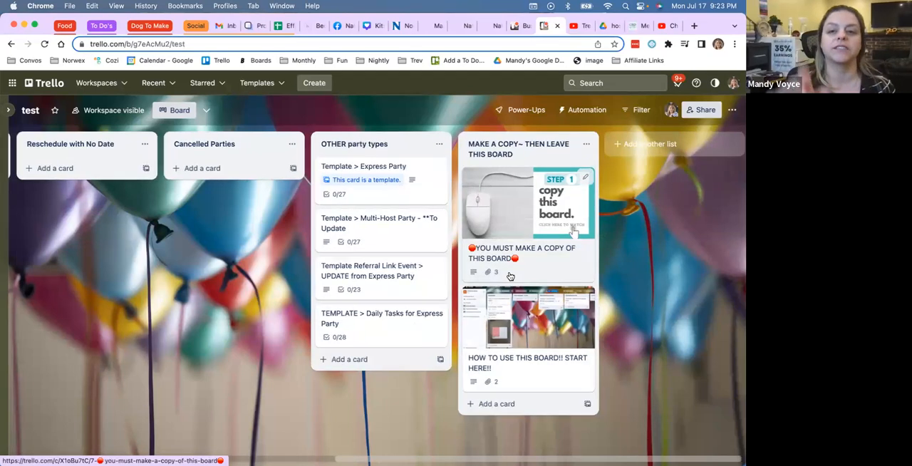
scroll(510, 276, "left", 10)
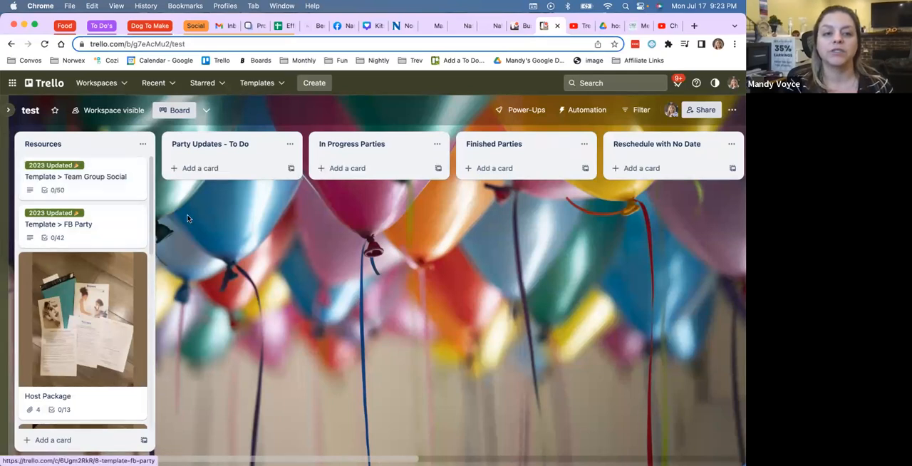
Step: Examine the description fields and event checklists of the "Template > Team Group Social" card in the Resources list
left_click(109, 185)
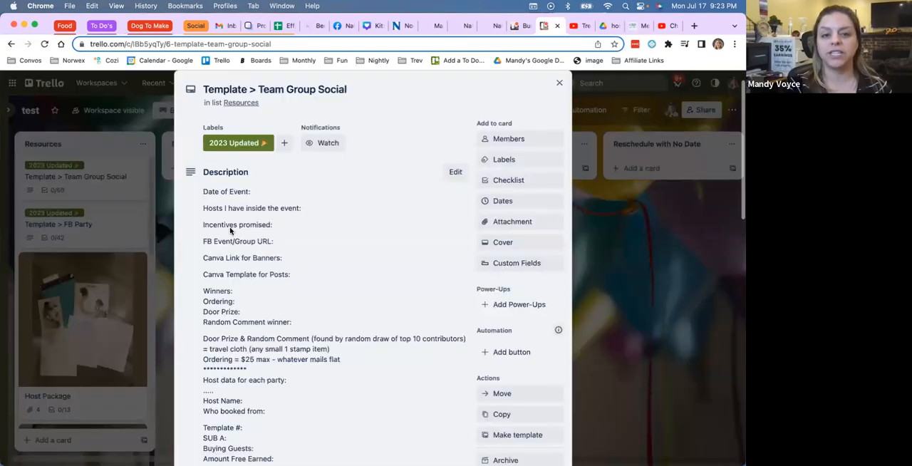
scroll(230, 229, "down", 10)
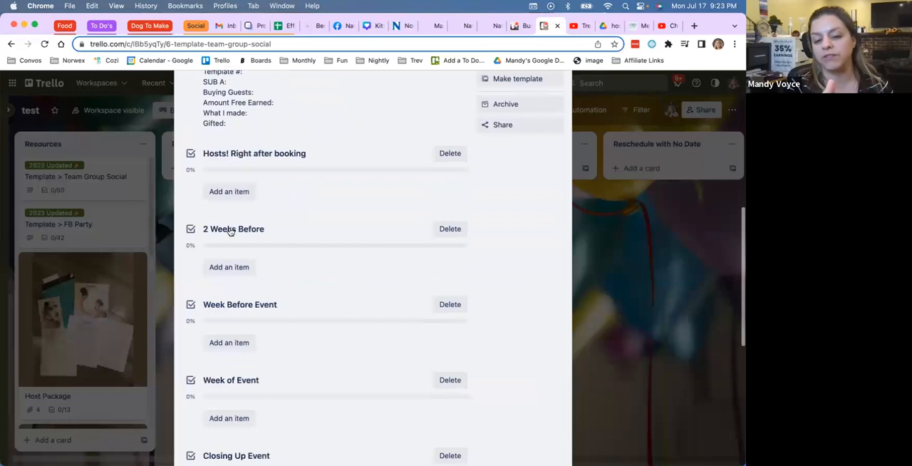
scroll(230, 231, "down", 6)
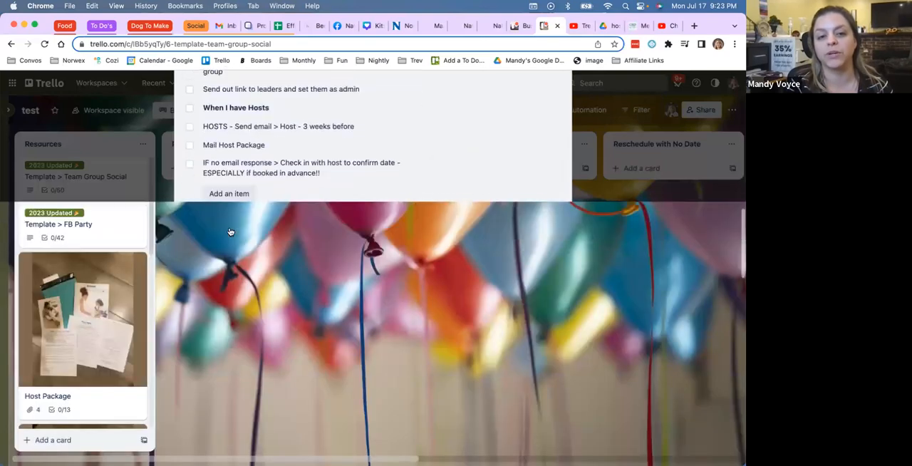
scroll(231, 232, "up", 10)
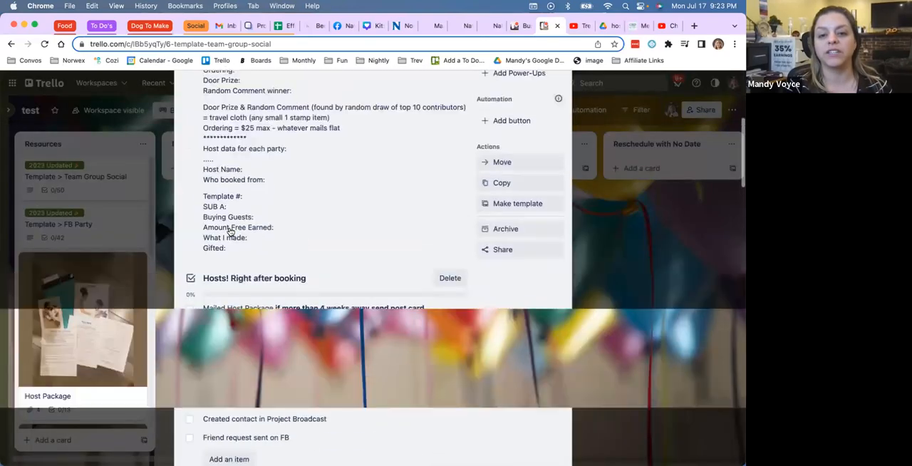
scroll(231, 232, "down", 6)
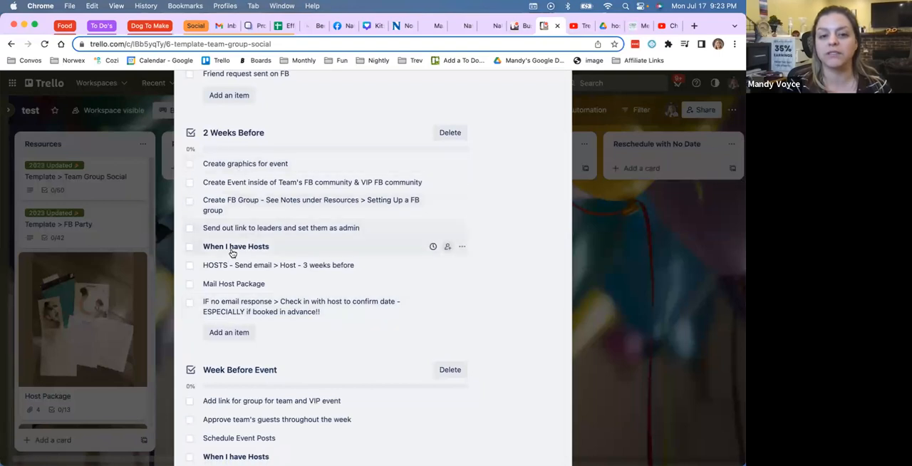
scroll(253, 254, "down", 3)
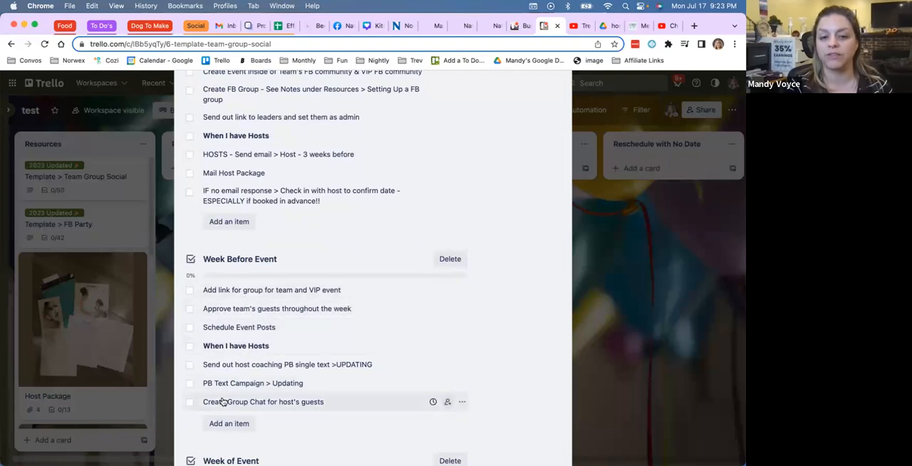
scroll(218, 401, "down", 4)
scroll(222, 401, "down", 4)
scroll(222, 401, "down", 5)
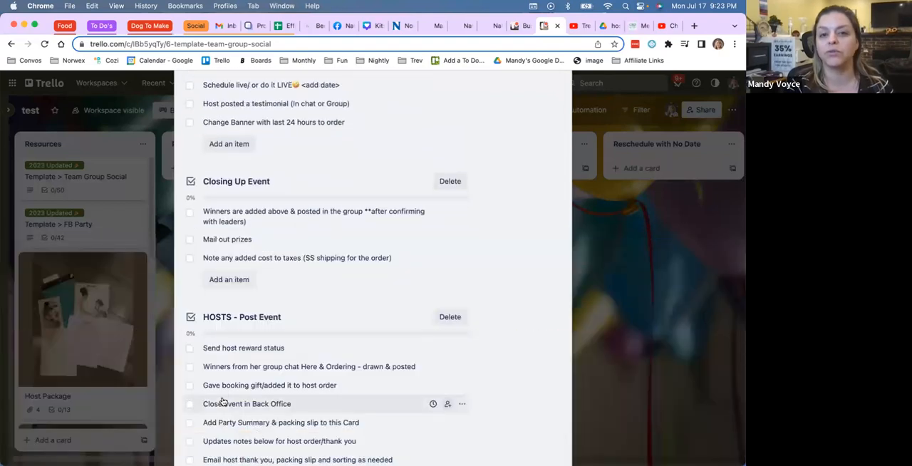
scroll(222, 402, "up", 15)
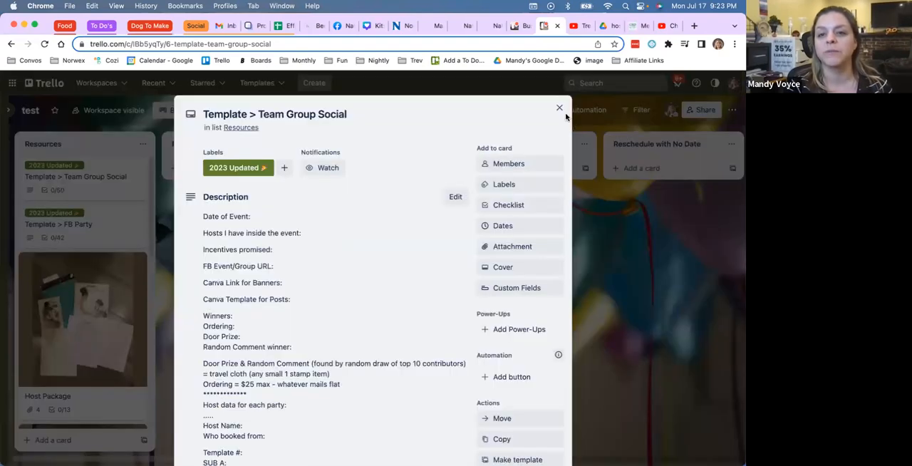
Step: Turn the "Template > Team Group Social" card into a template card and close it
scroll(525, 229, "down", 3)
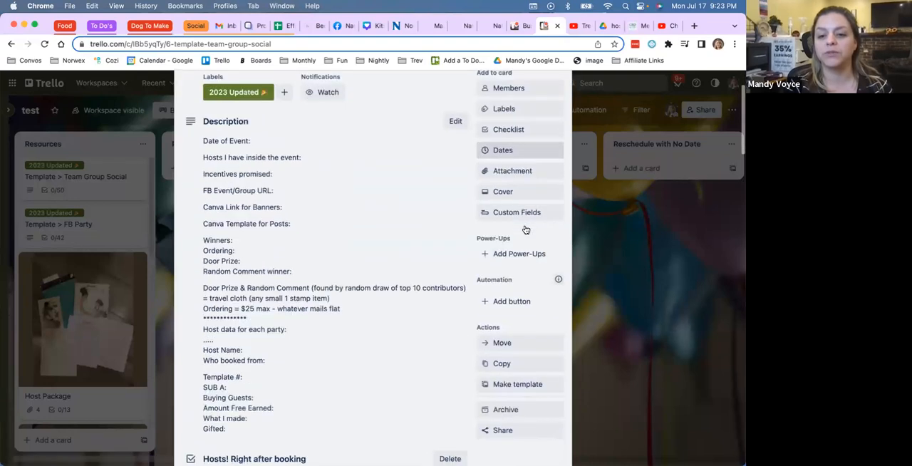
left_click(529, 380)
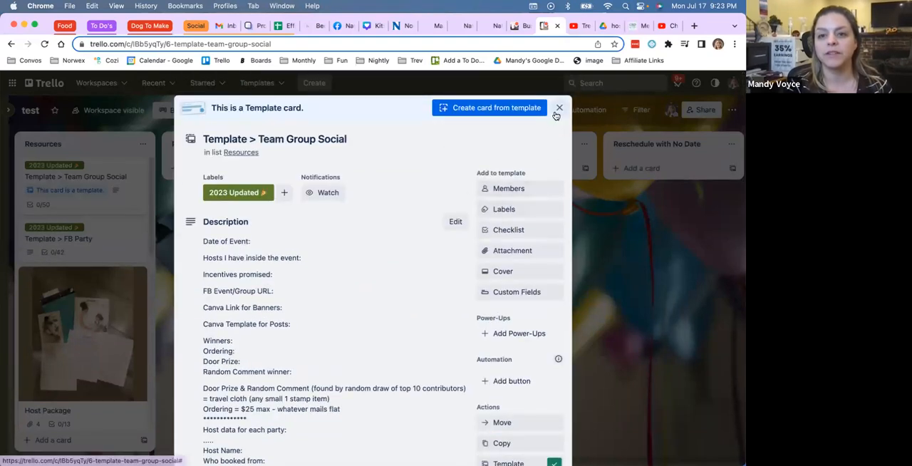
left_click(557, 112)
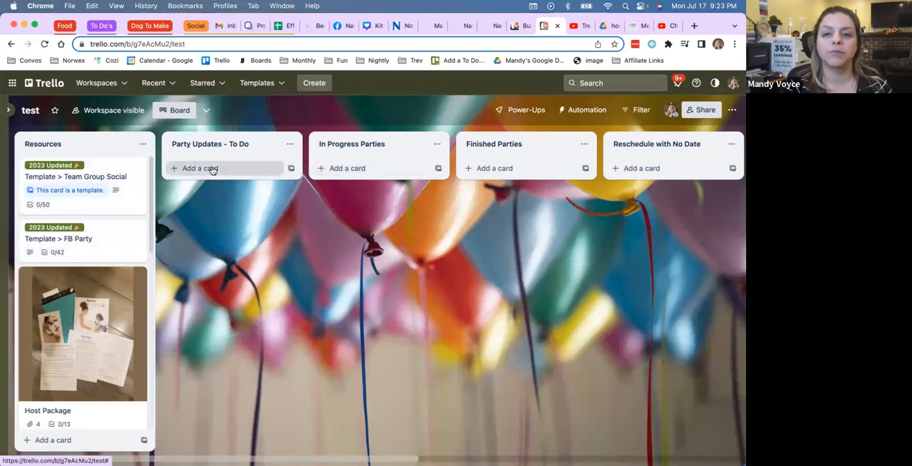
Step: Create a card titled "July 22 > Team Group Social" from the Team Group Social template in Party Updates - To Do, keeping checklists and labels
scroll(359, 200, "right", 3)
scroll(359, 199, "left", 3)
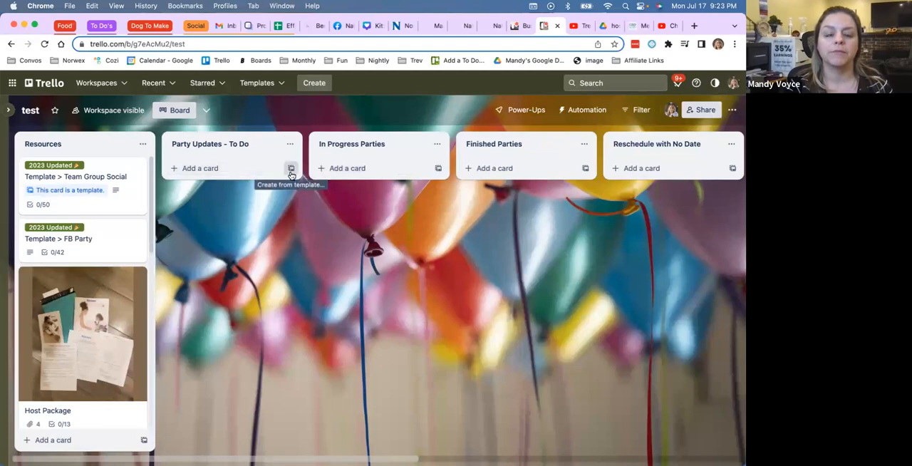
left_click(291, 169)
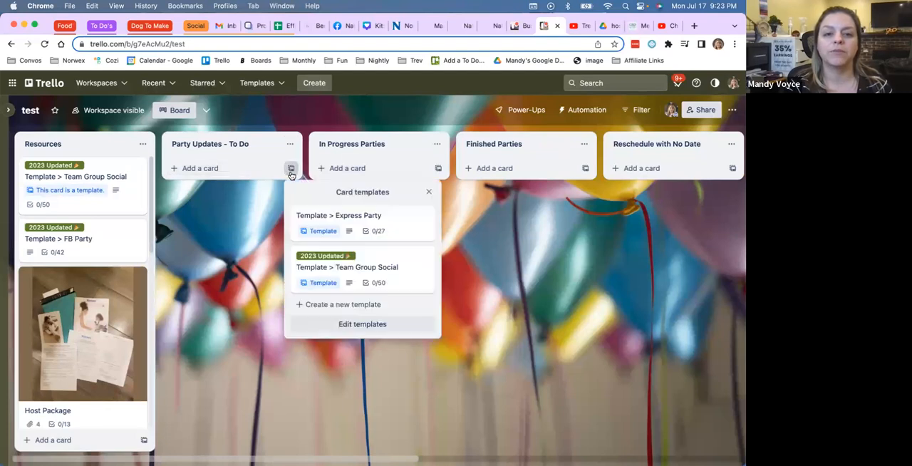
left_click(375, 267)
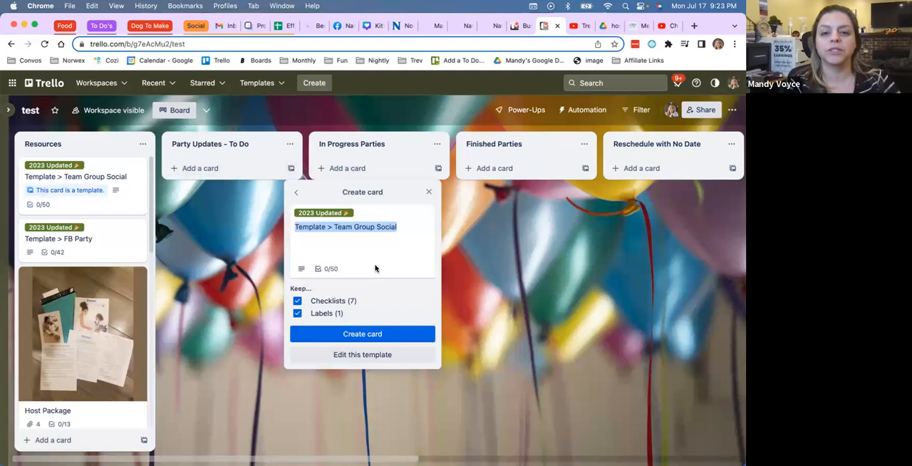
left_click(323, 227)
double_click(297, 227)
type("July 22")
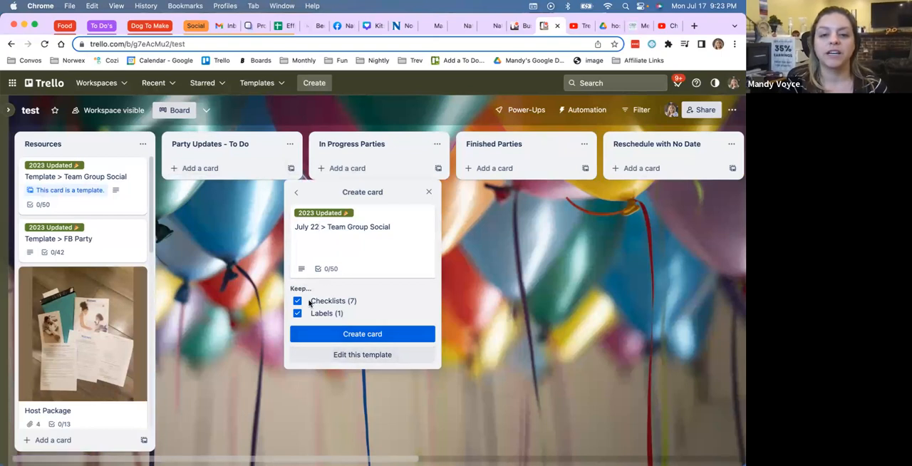
left_click(342, 335)
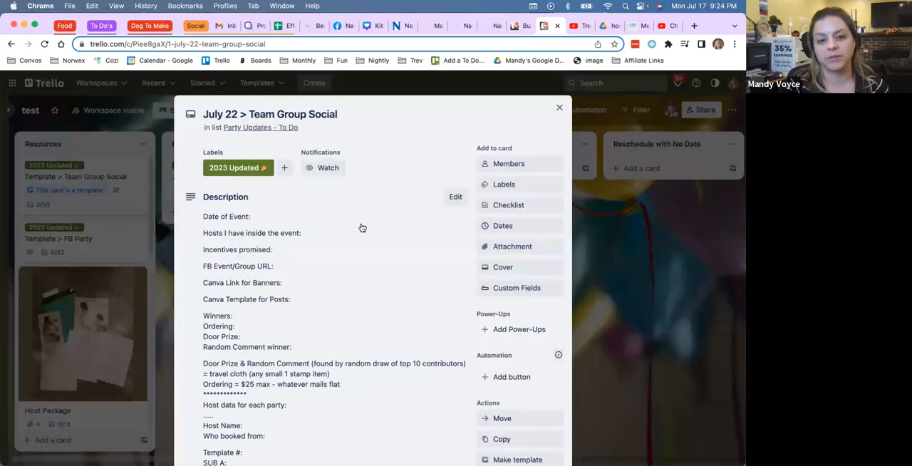
scroll(362, 227, "down", 1)
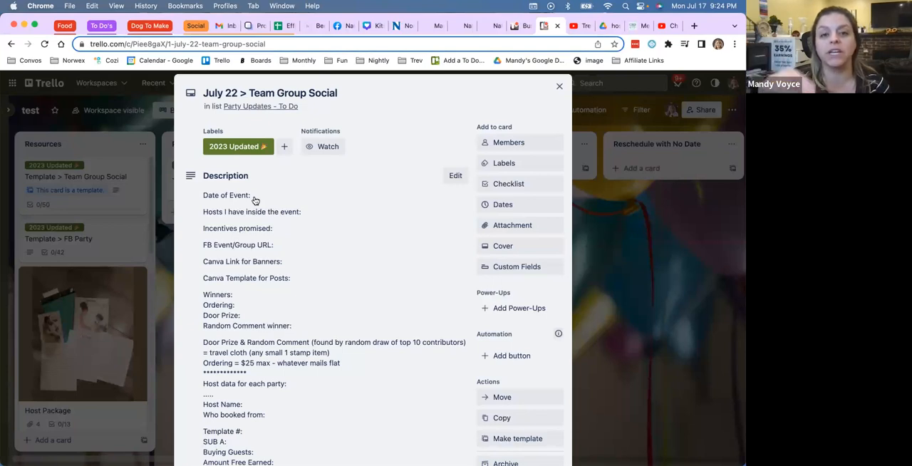
left_click(560, 89)
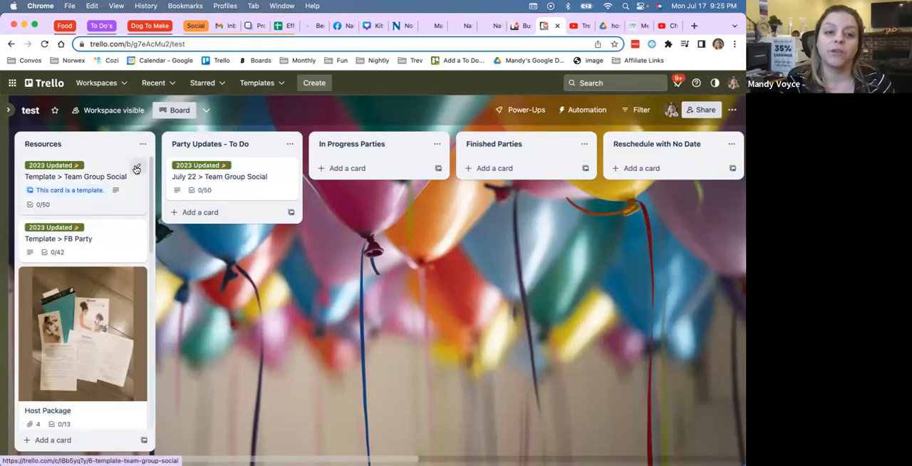
Step: Copy the "Template > Team Group Social" card with its checklists and labels into the "MAKE A COPY~ THEN LEAVE THIS BOARD" list
left_click(136, 169)
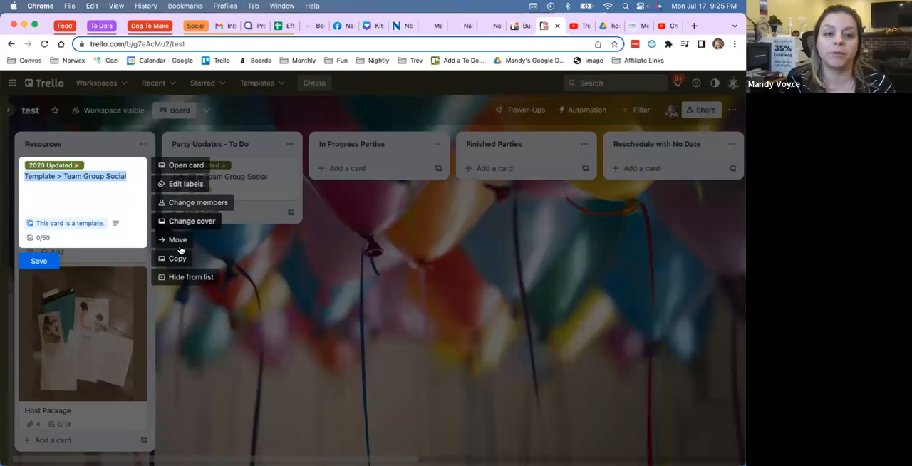
left_click(286, 304)
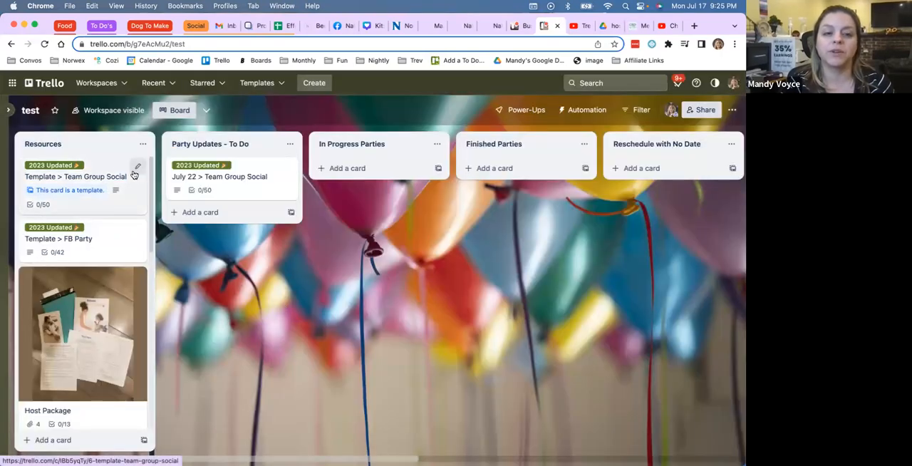
left_click(135, 169)
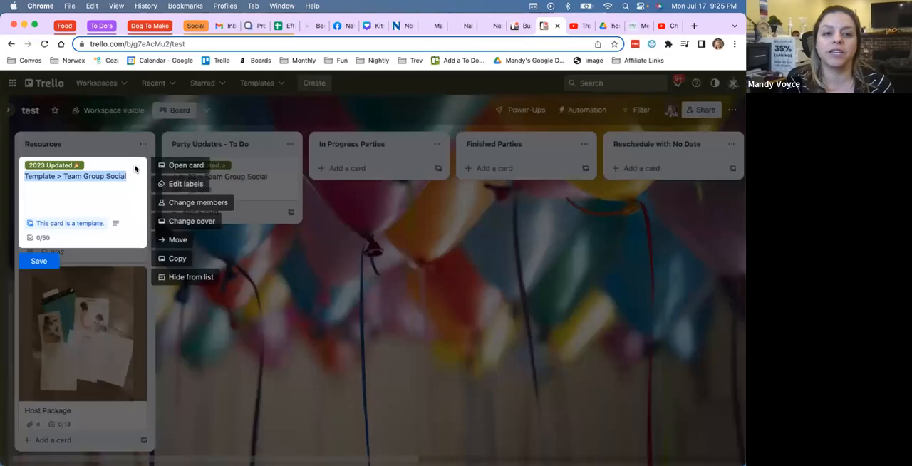
left_click(166, 258)
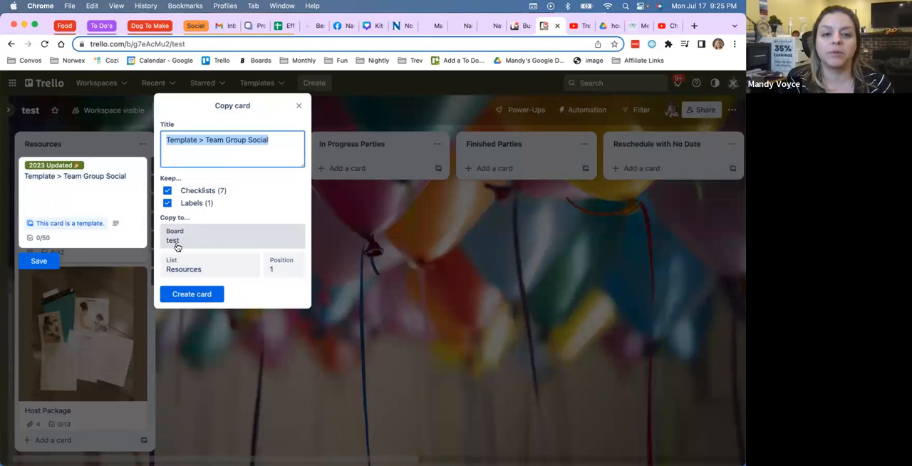
left_click(178, 272)
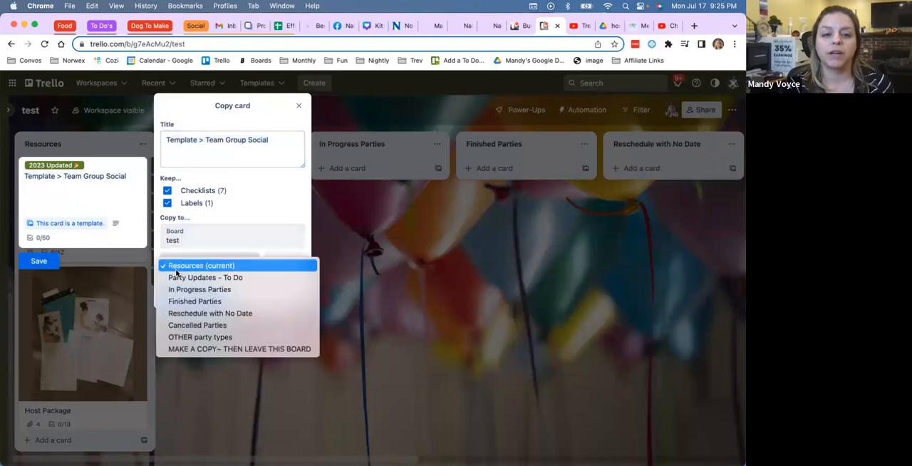
left_click(192, 349)
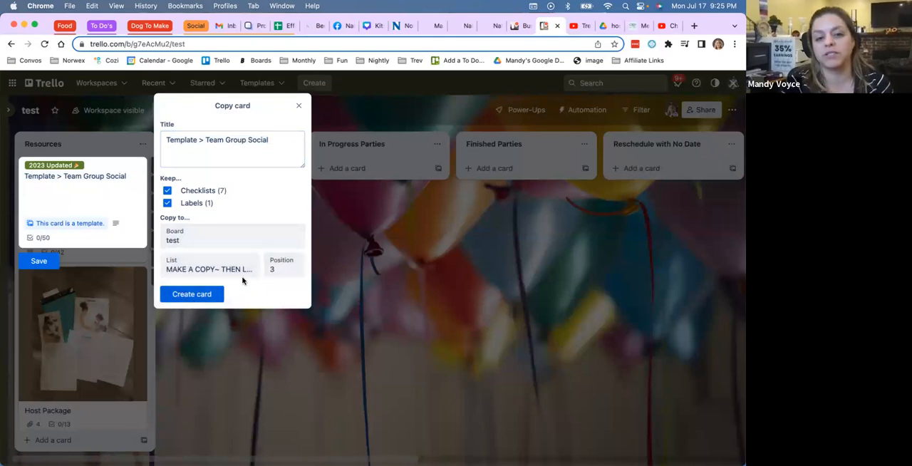
left_click(202, 297)
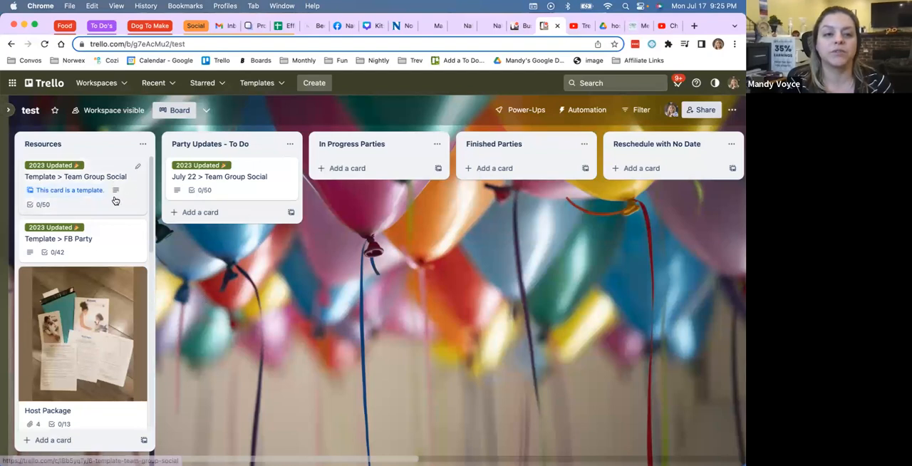
scroll(335, 225, "right", 2)
scroll(339, 225, "right", 10)
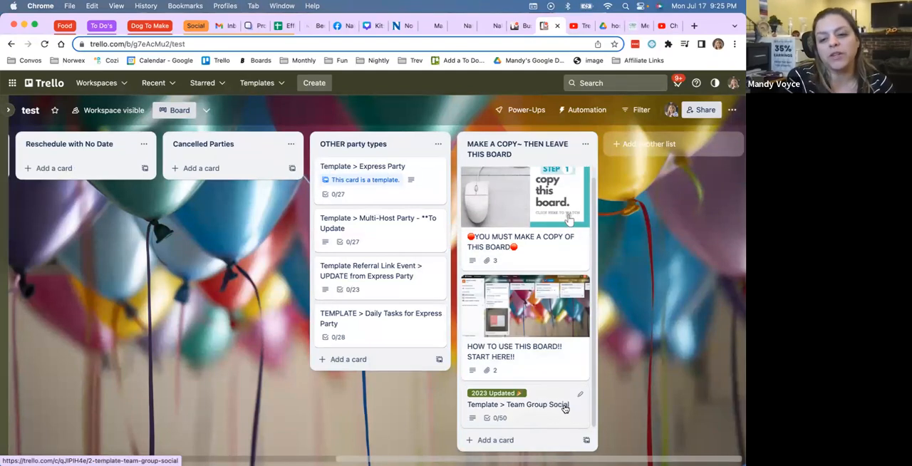
scroll(416, 347, "left", 10)
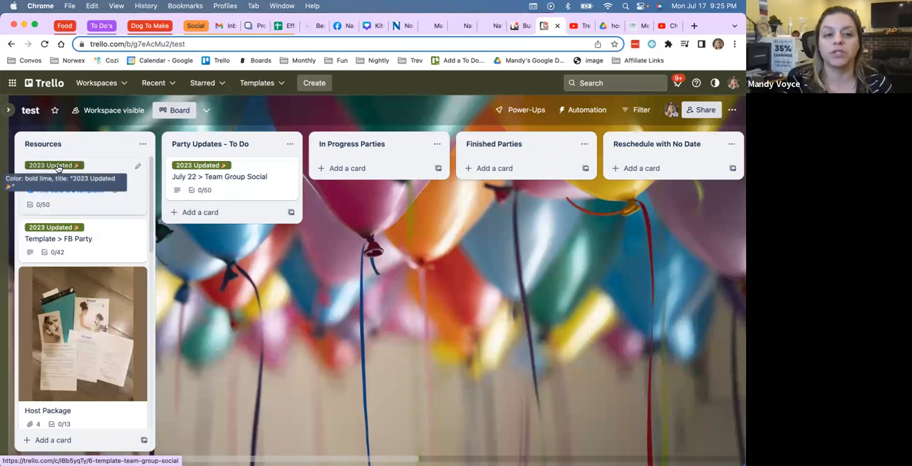
Step: Replace the "2023 Updated" label with "2023 Updating" on the "Template > Team Group Social" card in Resources
left_click(136, 167)
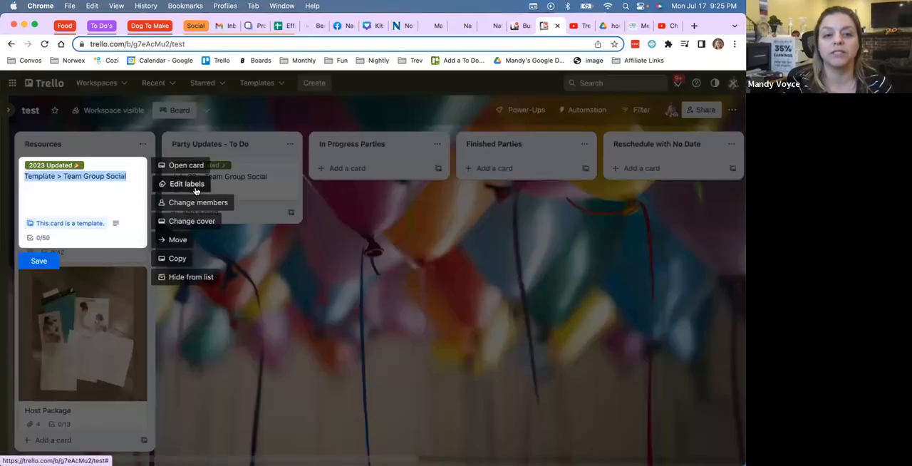
left_click(189, 184)
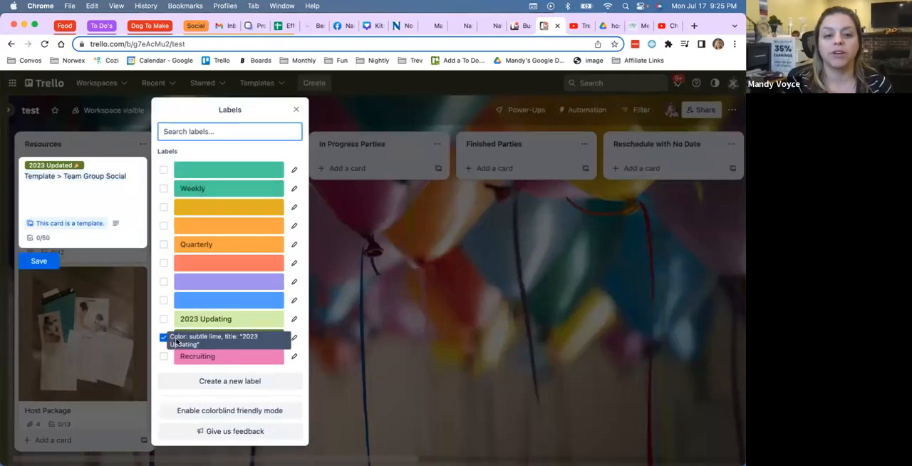
left_click(163, 338)
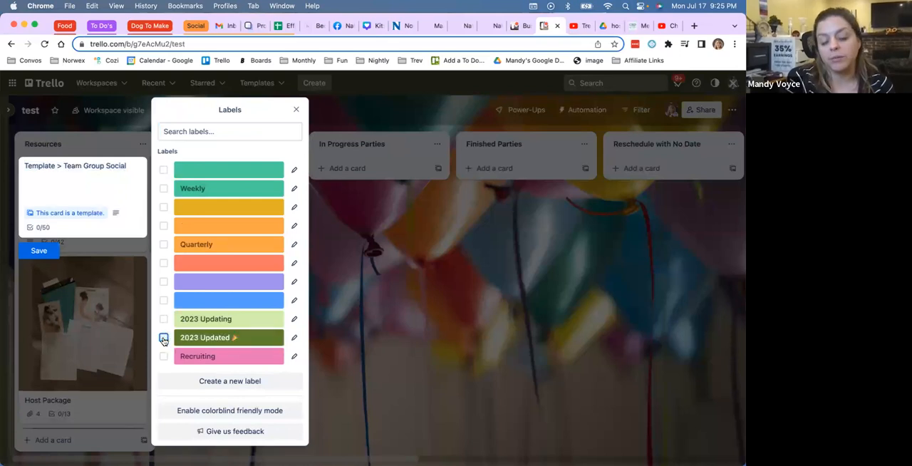
left_click(164, 321)
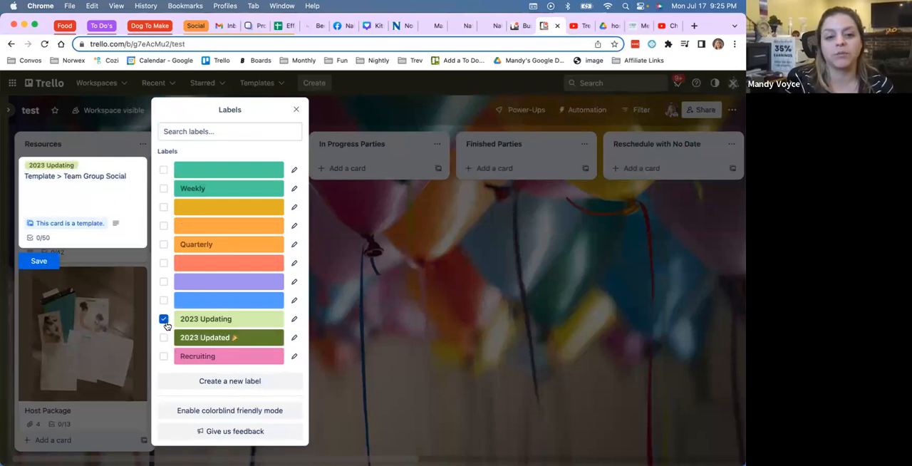
left_click(34, 262)
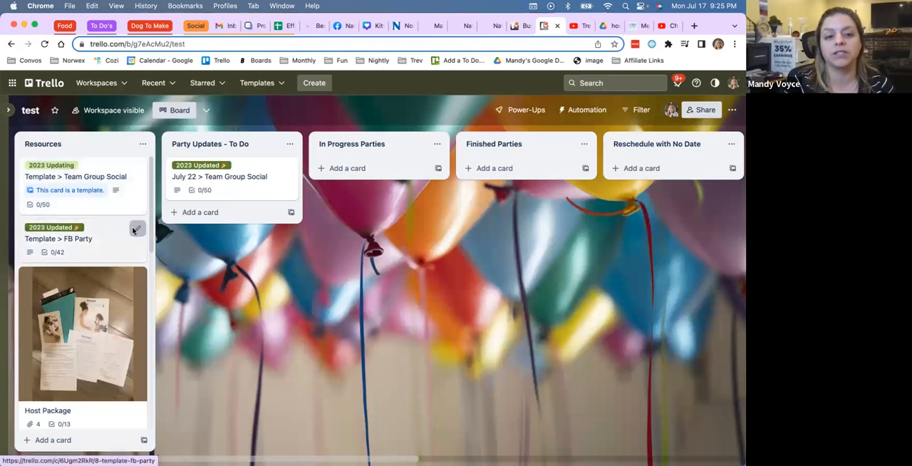
Step: Remove the "2023 Updated" label from the "Template > FB Party" card in Resources and save the card
left_click(135, 229)
left_click(189, 247)
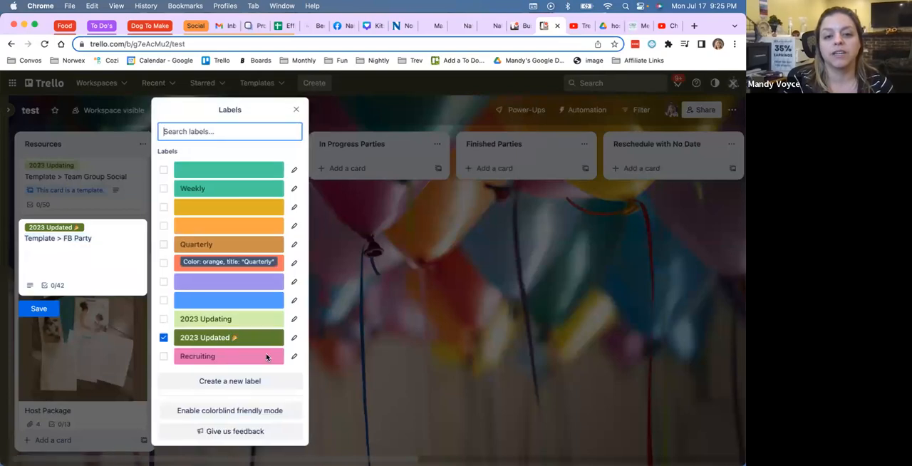
left_click(156, 338)
left_click(162, 339)
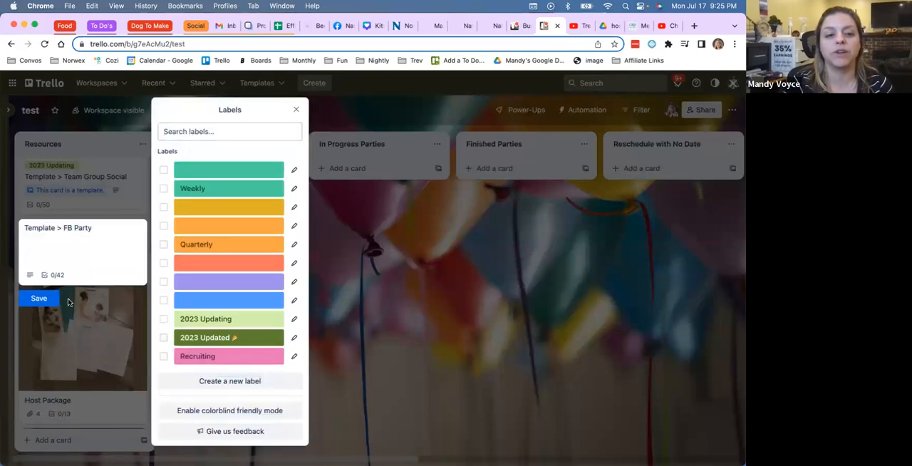
left_click(52, 309)
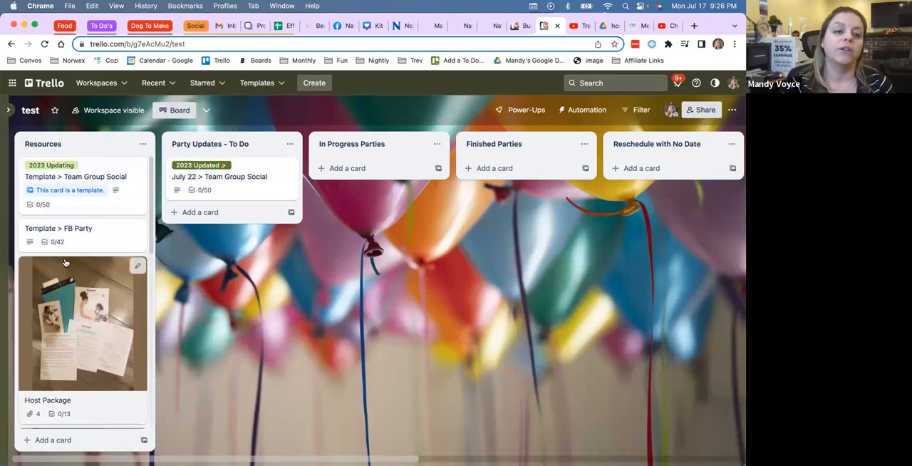
Step: Examine the full-size host package.jpeg cover photo on the Host Package card in Resources, closing the image after viewing
scroll(65, 263, "down", 3)
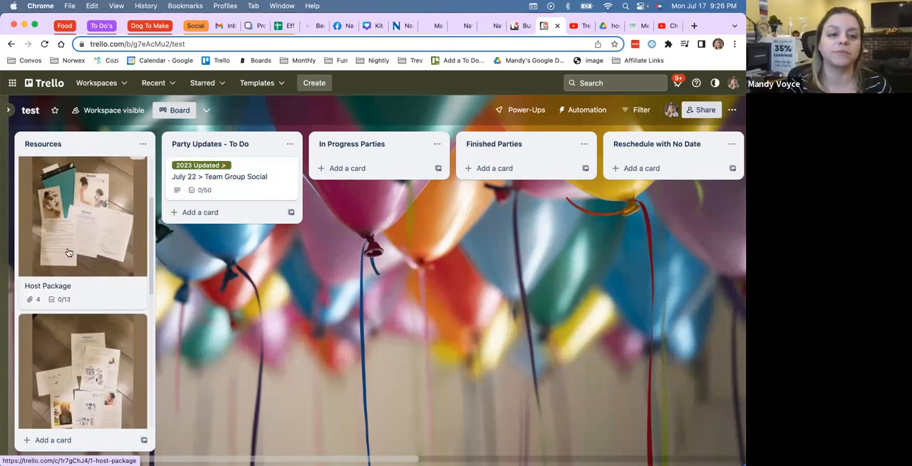
scroll(65, 260, "up", 1)
left_click(68, 253)
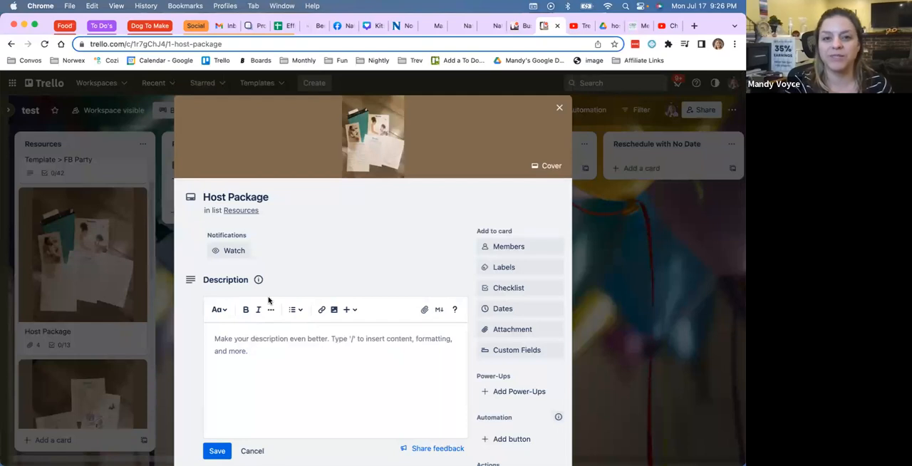
scroll(268, 302, "down", 1)
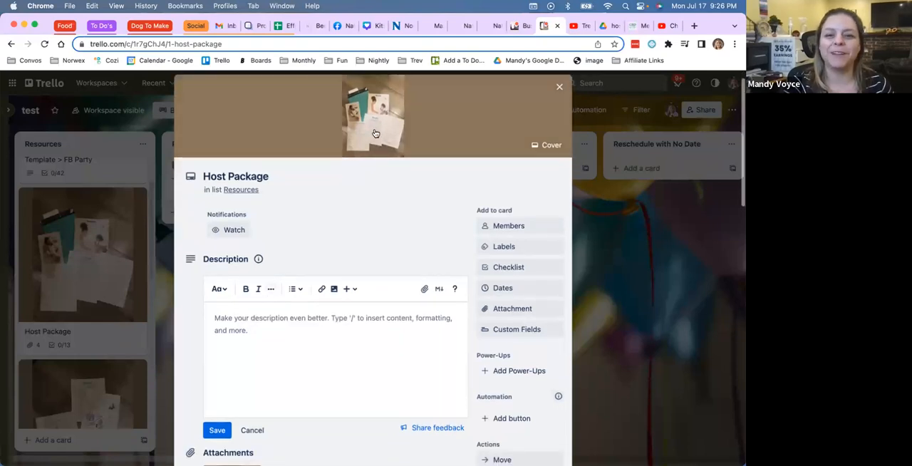
left_click(373, 134)
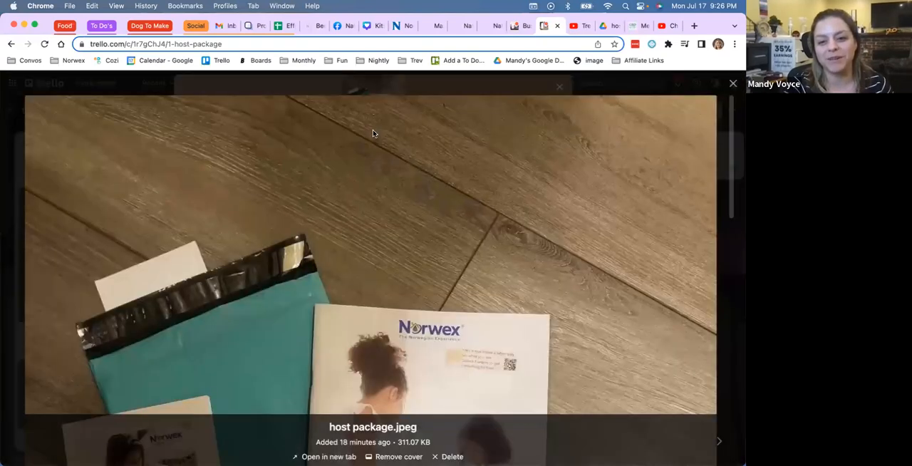
scroll(373, 155, "down", 5)
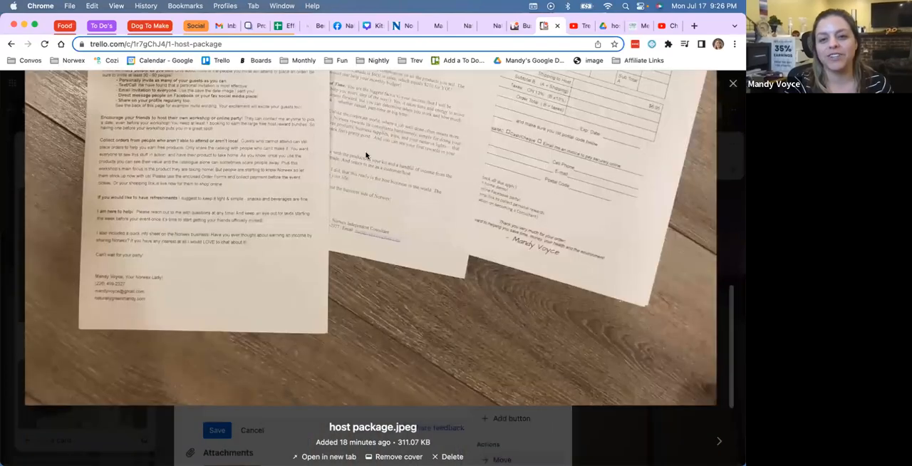
scroll(370, 155, "up", 5)
scroll(366, 155, "up", 5)
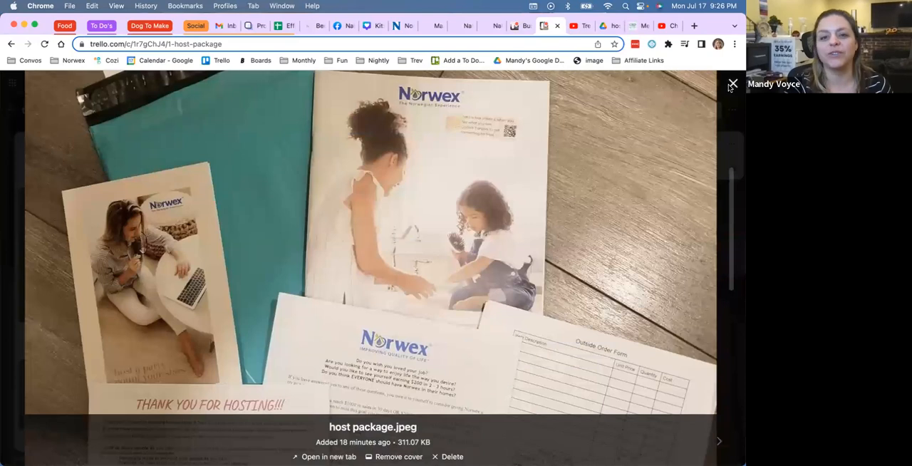
left_click(733, 84)
Step: Read through the attached Why Norwex Opportunity?.pdf on the Host Package card, including its FAQ page, and close the preview
scroll(338, 206, "down", 3)
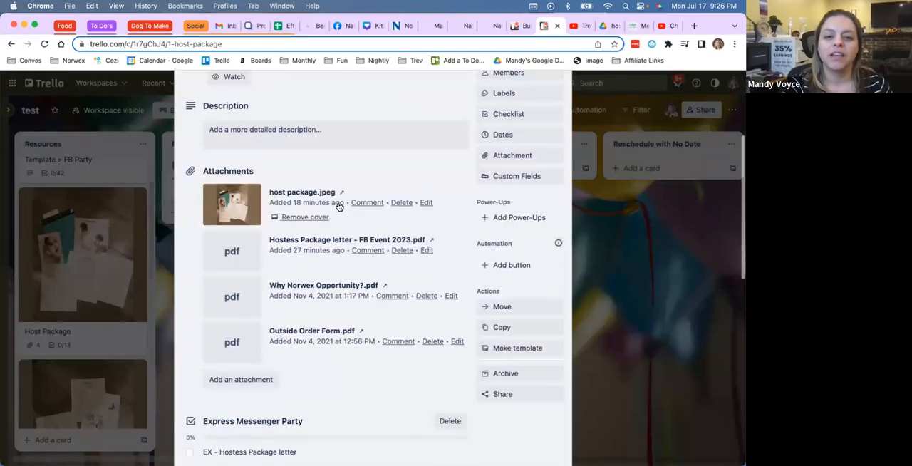
scroll(338, 206, "down", 1)
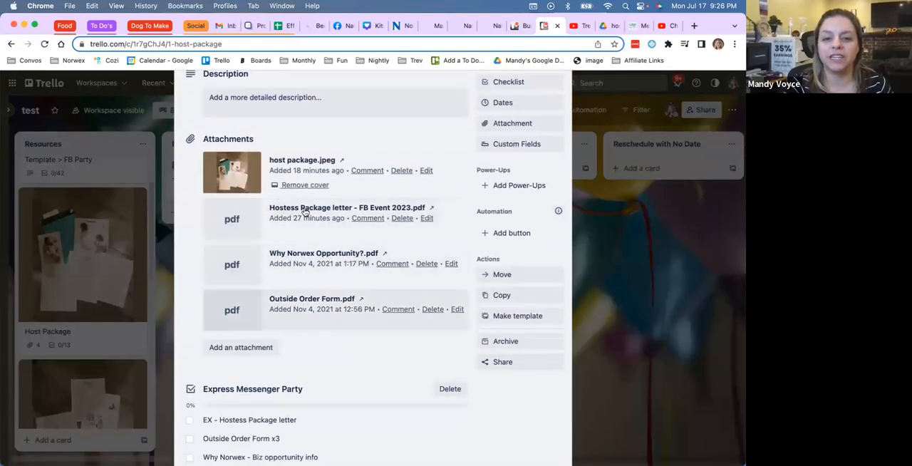
left_click(298, 270)
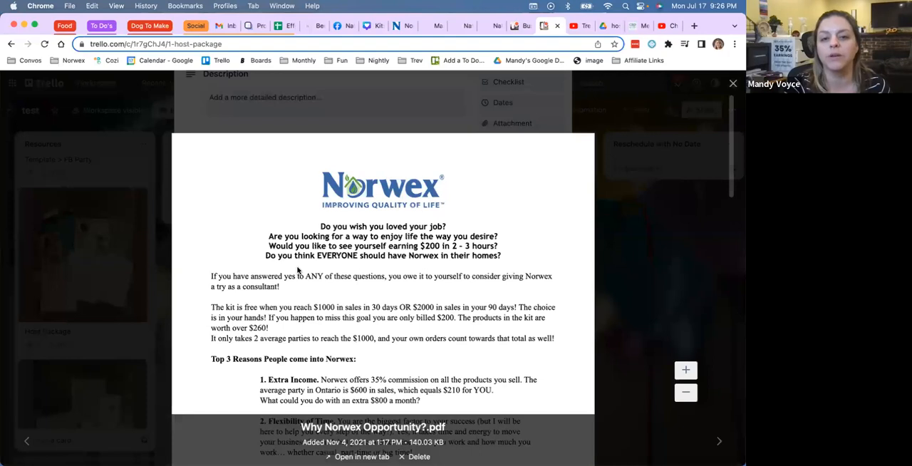
scroll(298, 269, "down", 5)
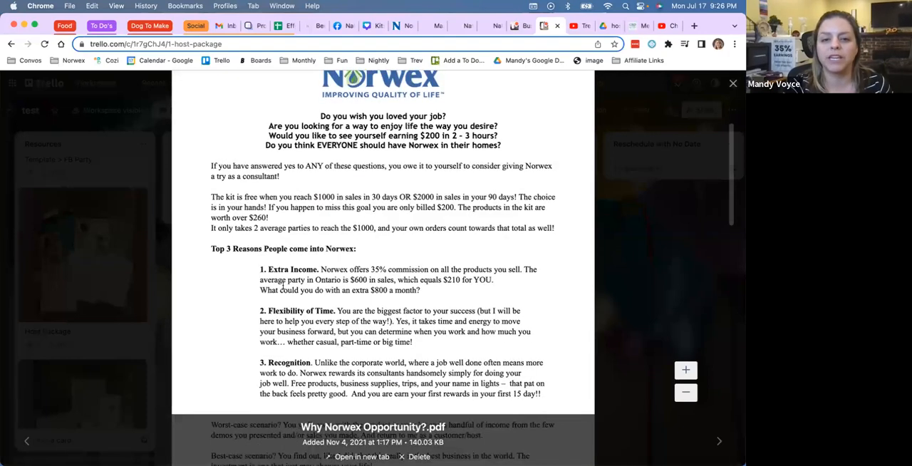
left_click_drag(272, 176, 283, 287)
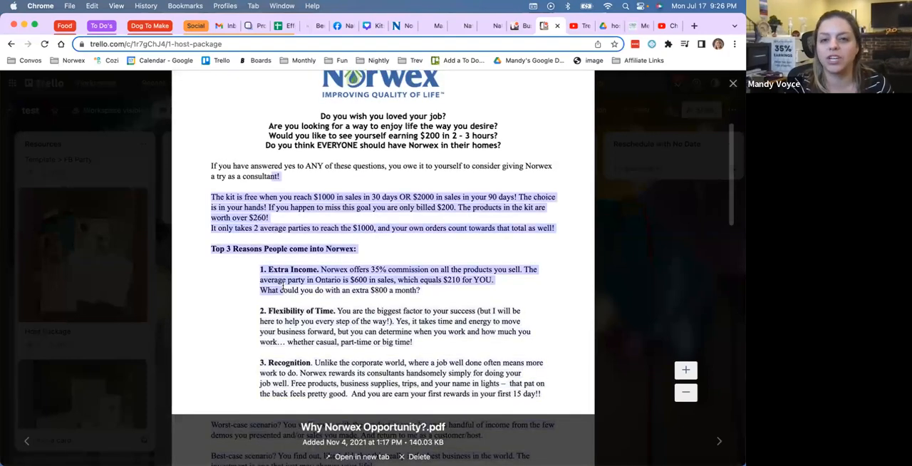
left_click(295, 292)
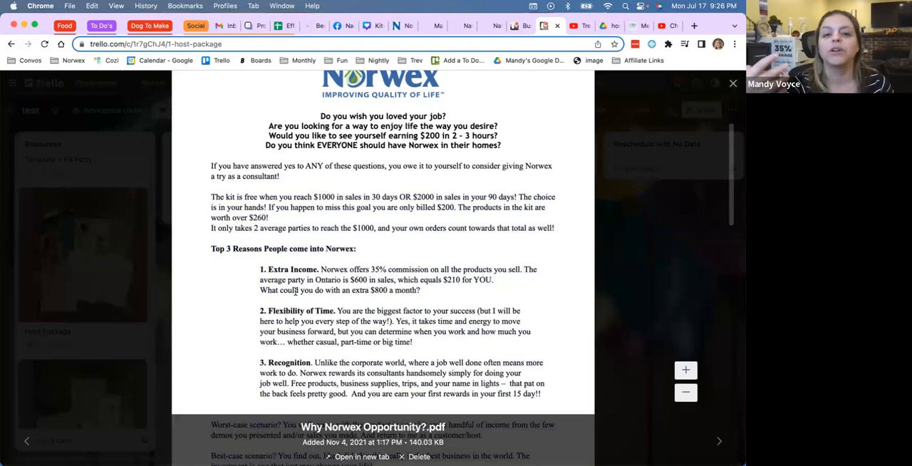
scroll(296, 292, "down", 6)
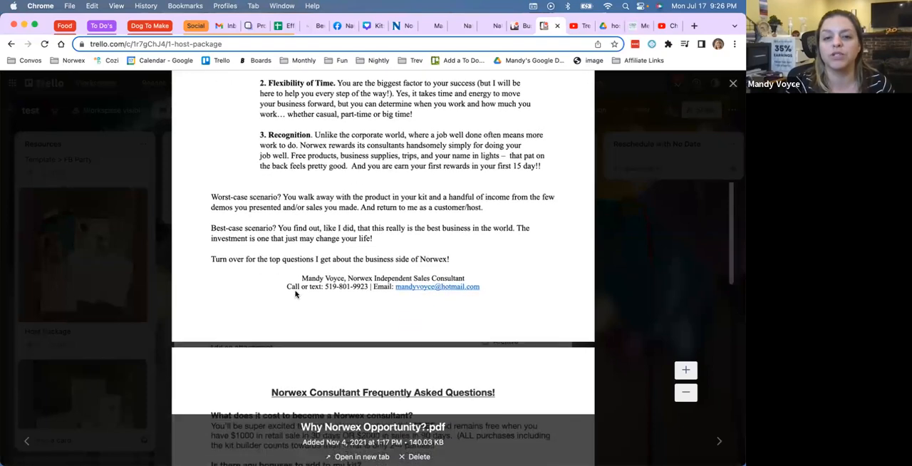
scroll(298, 294, "down", 10)
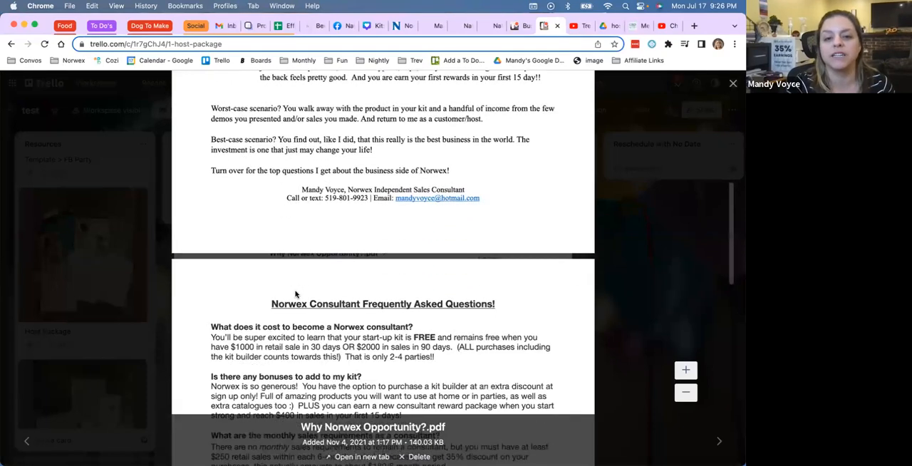
left_click(733, 83)
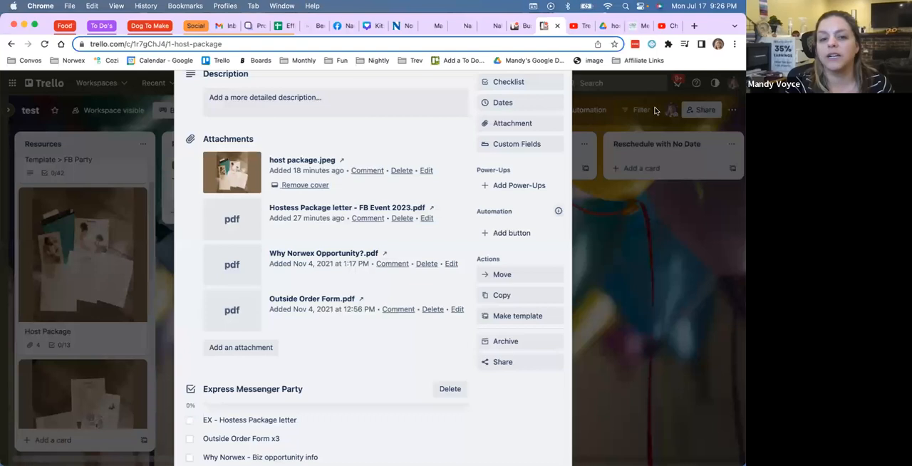
Step: Read the attached Hostess Package letter - FB Event 2023.pdf, including the invitation wording ideas, and close the preview
left_click(312, 207)
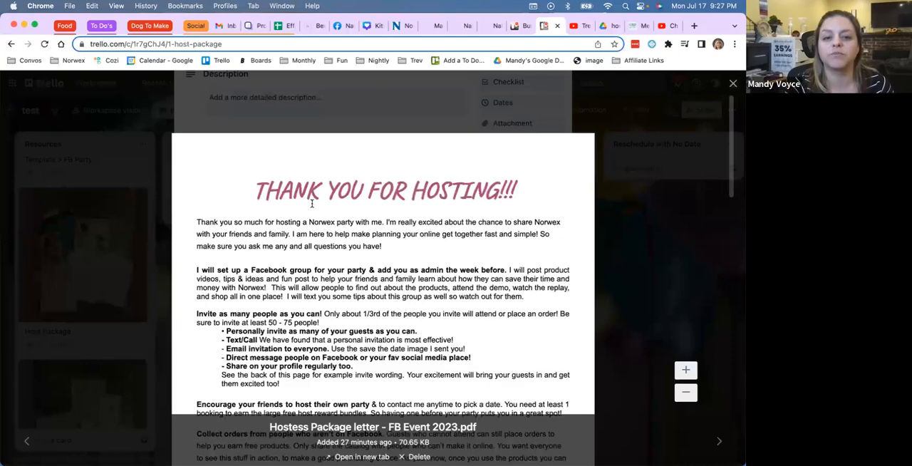
scroll(296, 331, "down", 10)
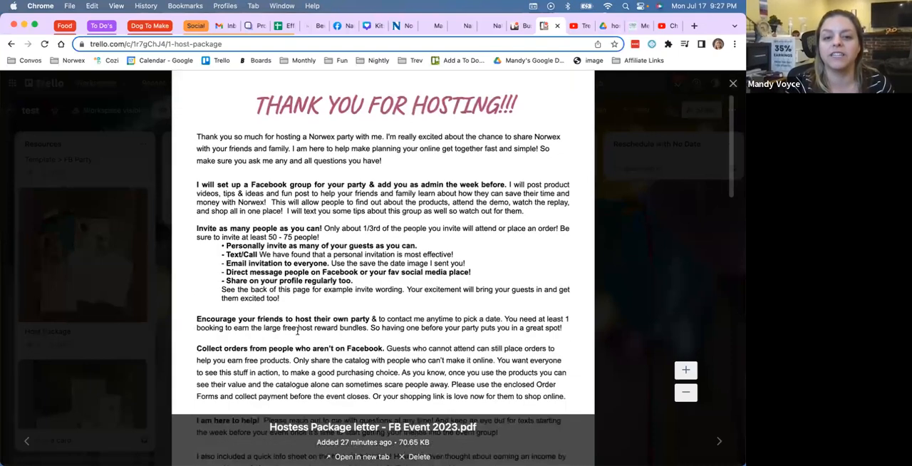
scroll(297, 333, "down", 10)
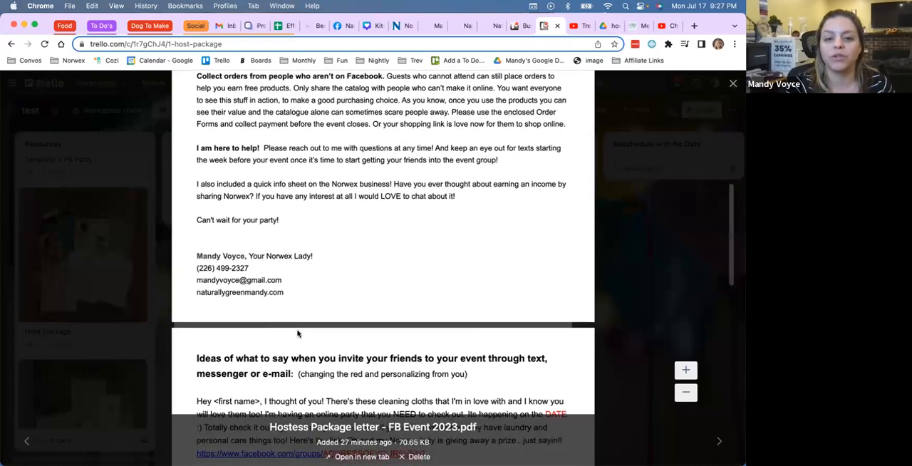
scroll(501, 212, "up", 20)
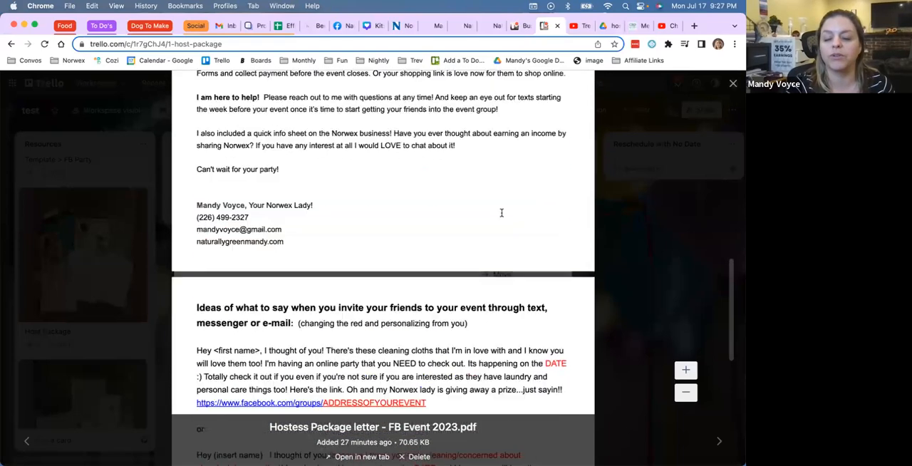
left_click(733, 84)
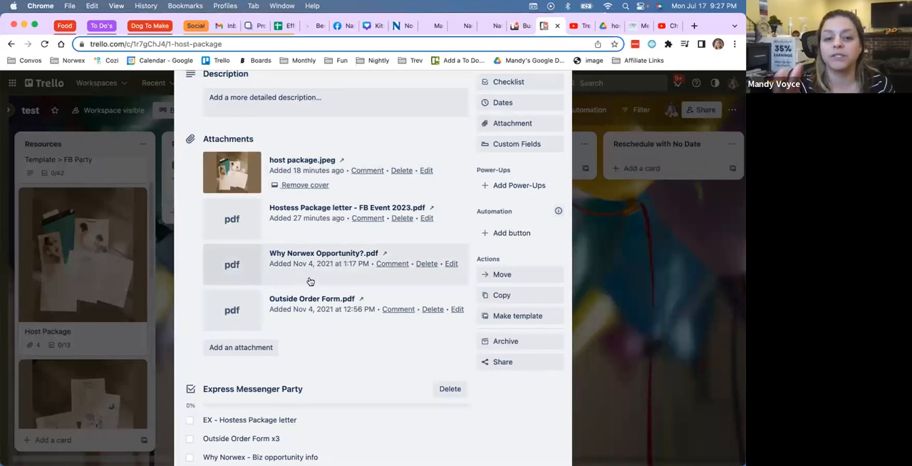
Step: Review the Express Messenger, Facebook and In Person Party checklists on the Host Package card, and close the card
scroll(310, 281, "down", 5)
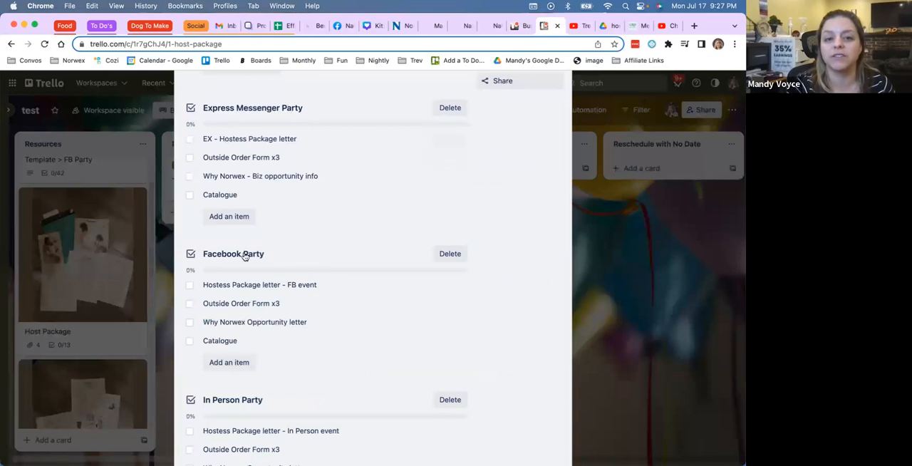
scroll(237, 340, "down", 2)
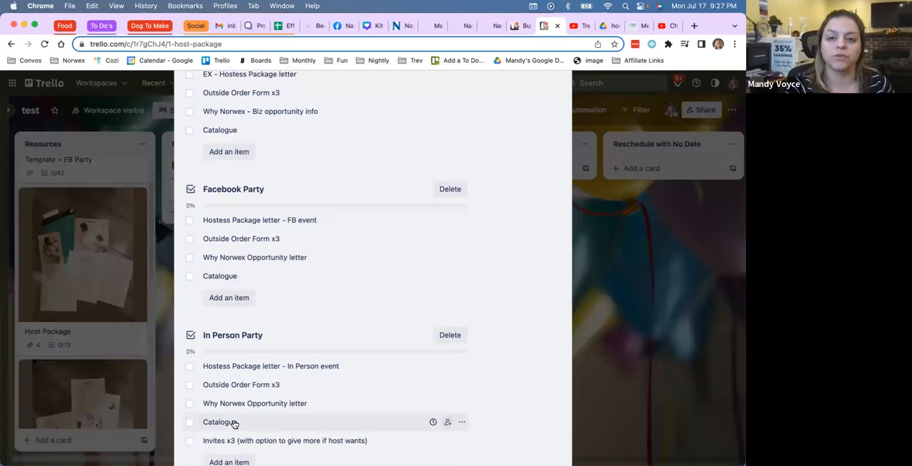
scroll(306, 317, "up", 15)
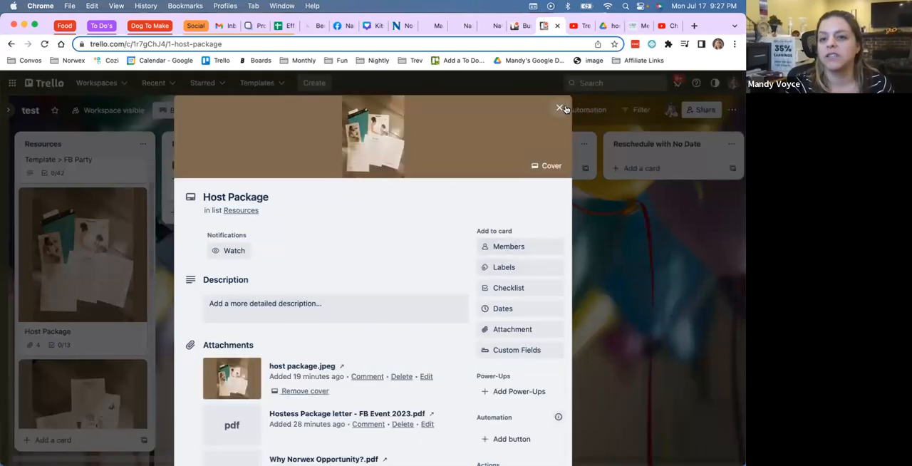
left_click(561, 108)
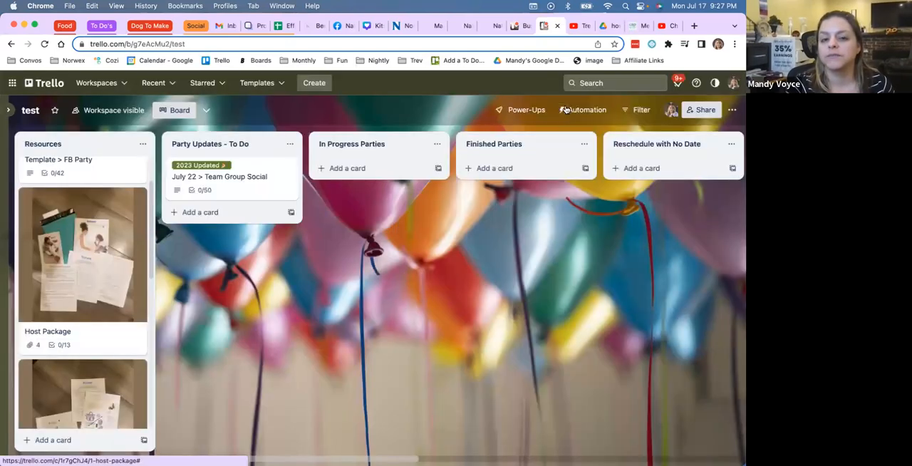
Step: Review the description, attachments and Biz Opportunity Info Package checklist on the Recruit Info Package and Email card, and close the card
scroll(99, 356, "down", 3)
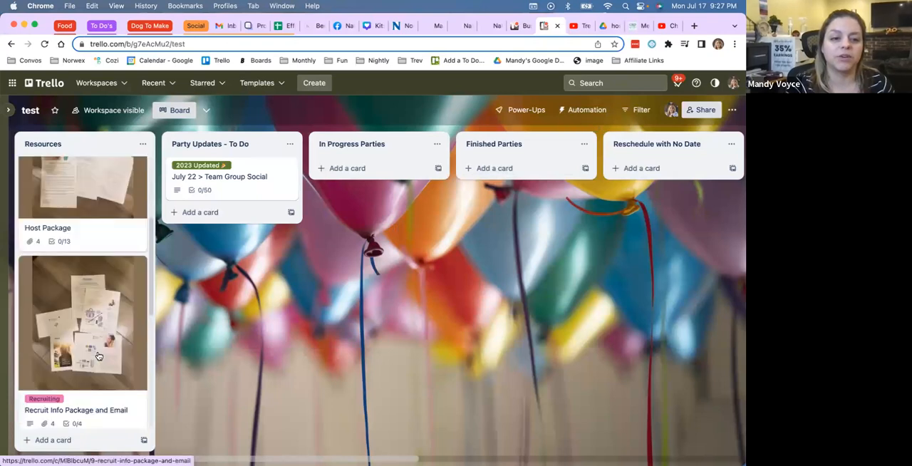
left_click(99, 356)
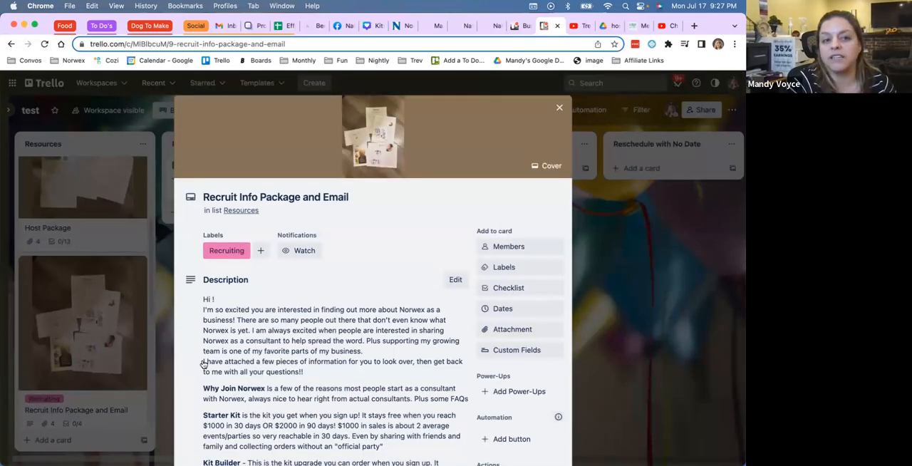
scroll(203, 364, "down", 5)
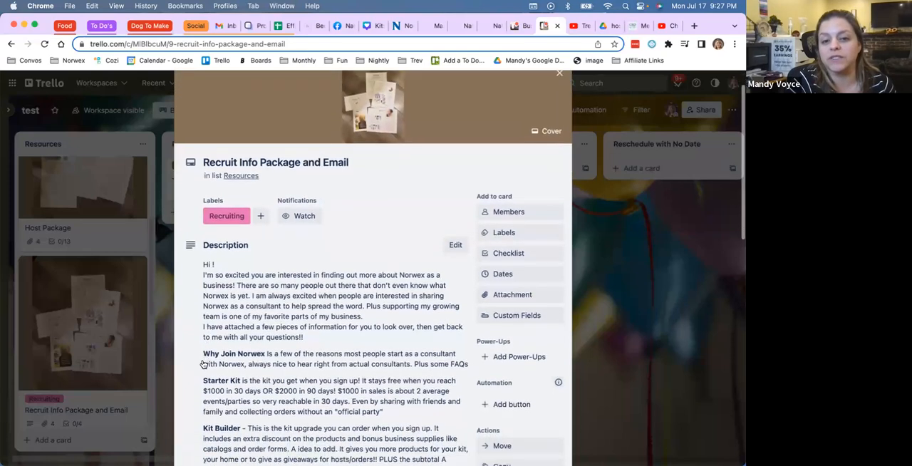
scroll(203, 365, "down", 7)
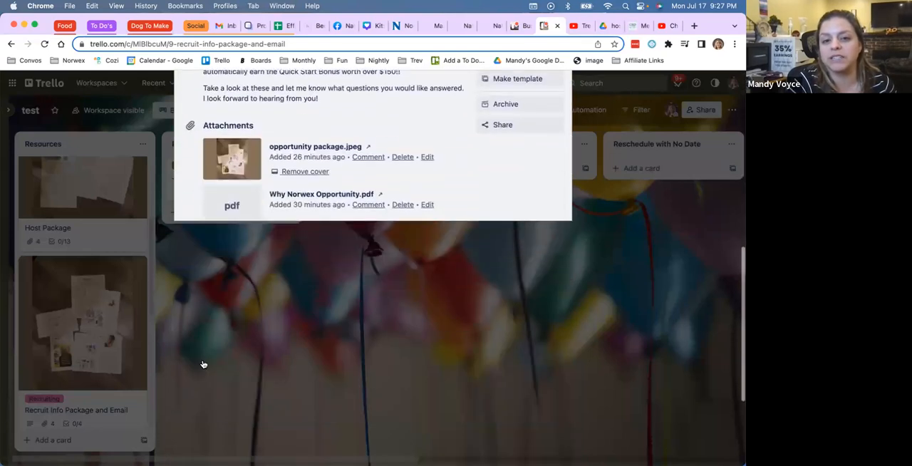
scroll(284, 265, "down", 4)
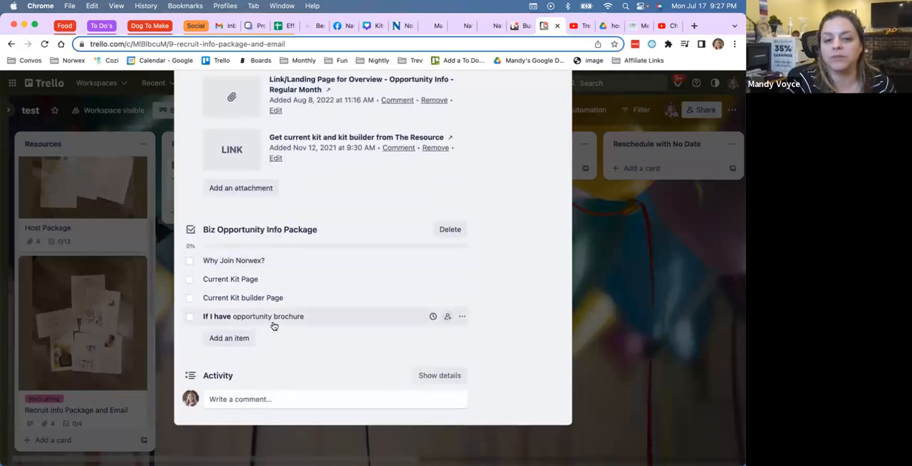
scroll(274, 325, "up", 5)
scroll(273, 326, "up", 15)
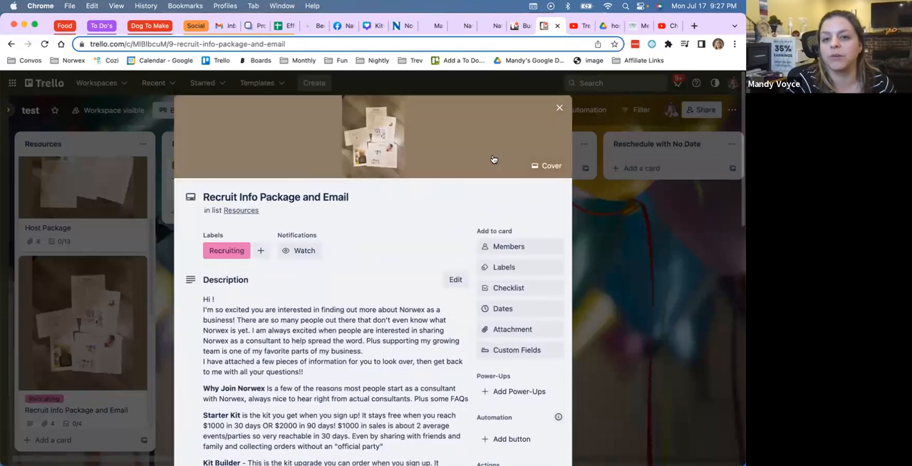
left_click(560, 109)
Step: Look through the remaining cards in the Resources list, down to the Host Thank You card examples
scroll(50, 287, "down", 8)
scroll(51, 287, "down", 10)
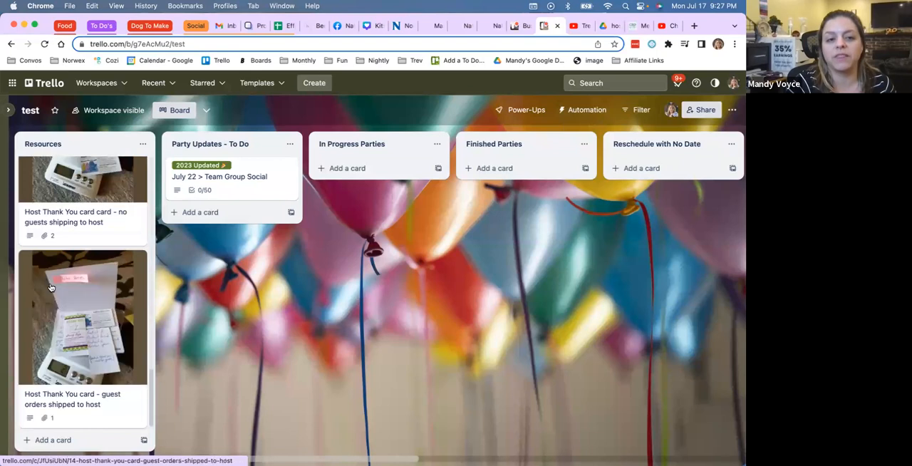
scroll(69, 258, "up", 2)
scroll(69, 258, "up", 15)
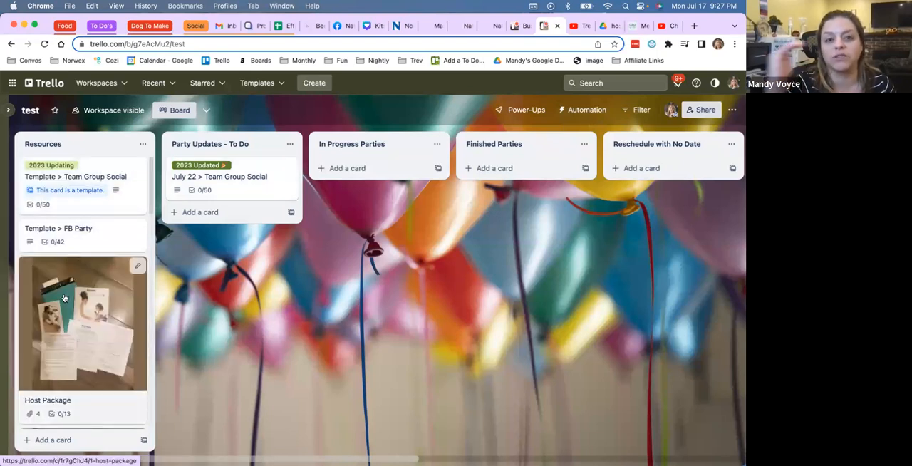
Step: Rename the "Party Updates - To Do" list as "Upcoming Party - To Do"
left_click(228, 143)
left_click(228, 143)
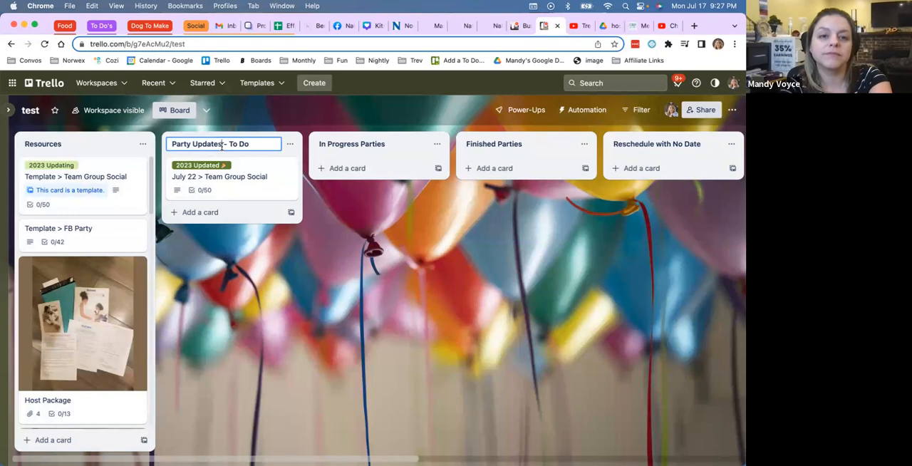
key("BackSpace")
key("BackSpace")
key("BackSpace")
key("BackSpace")
key("BackSpace")
key("BackSpace")
key("BackSpace")
key("BackSpace")
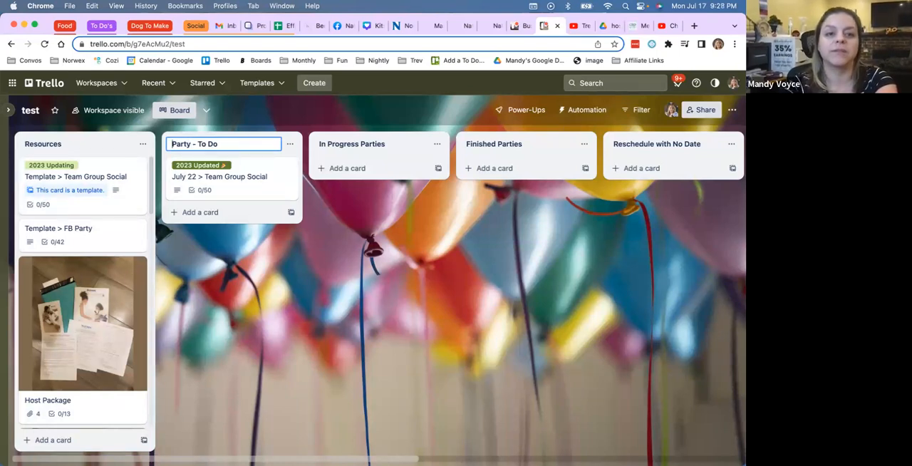
type("Upcoming")
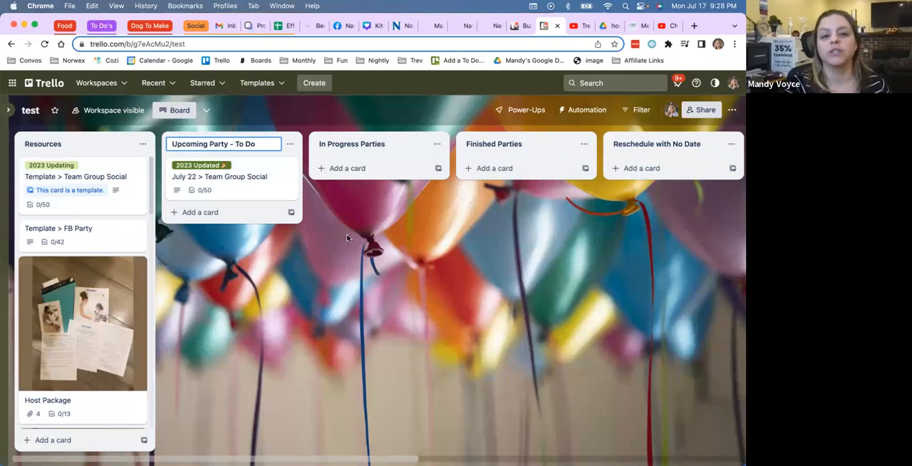
left_click(347, 238)
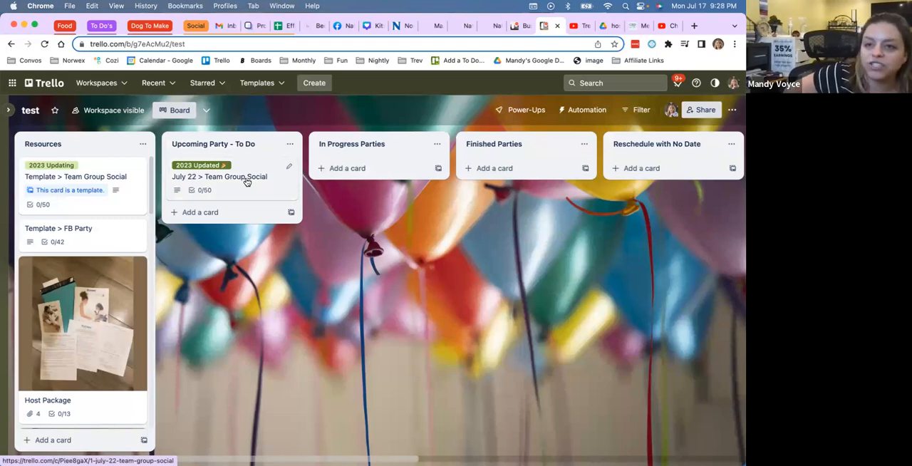
Step: Move the "July 22 > Team Group Social" card into the In Progress Parties list
left_click_drag(246, 182, 362, 183)
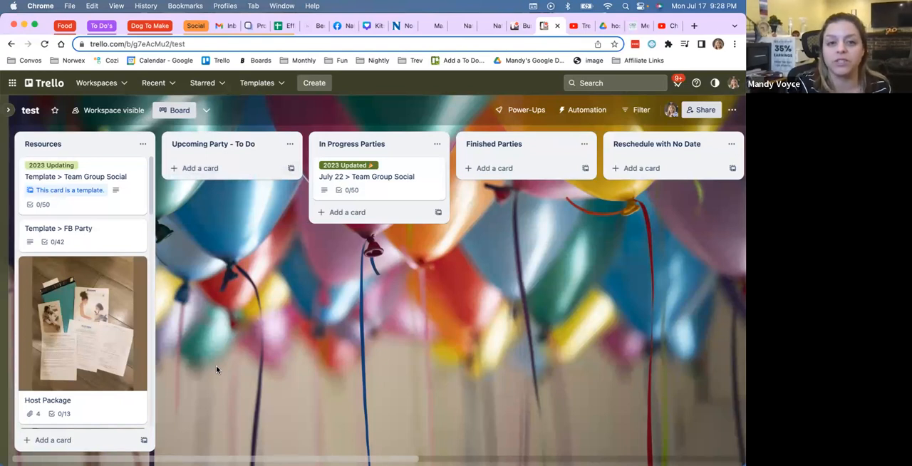
Step: Copy the "Template > FB Party" card into the Upcoming Party - To Do list, replacing "Template" in the title with the host's first name and "Aug 18"
mouse_move(183, 459)
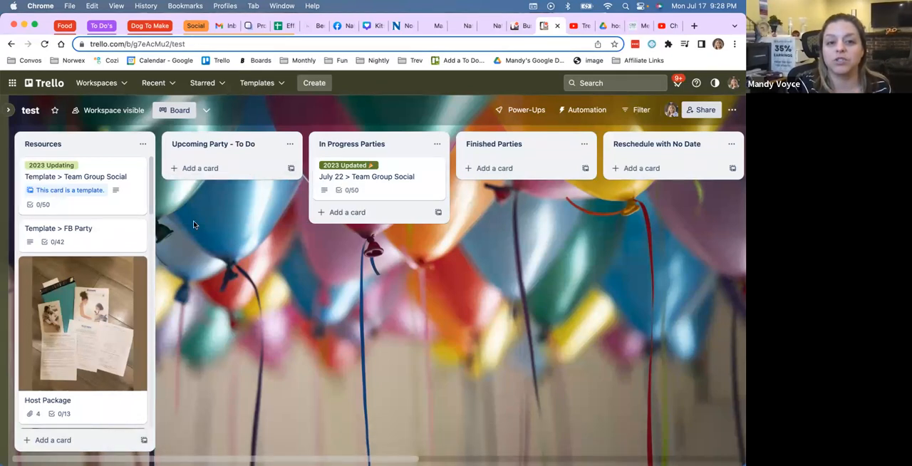
mouse_move(79, 231)
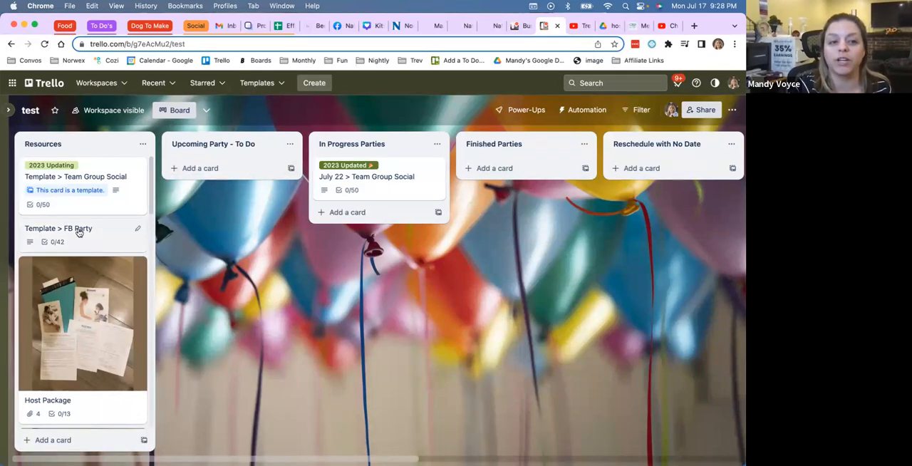
left_click(134, 229)
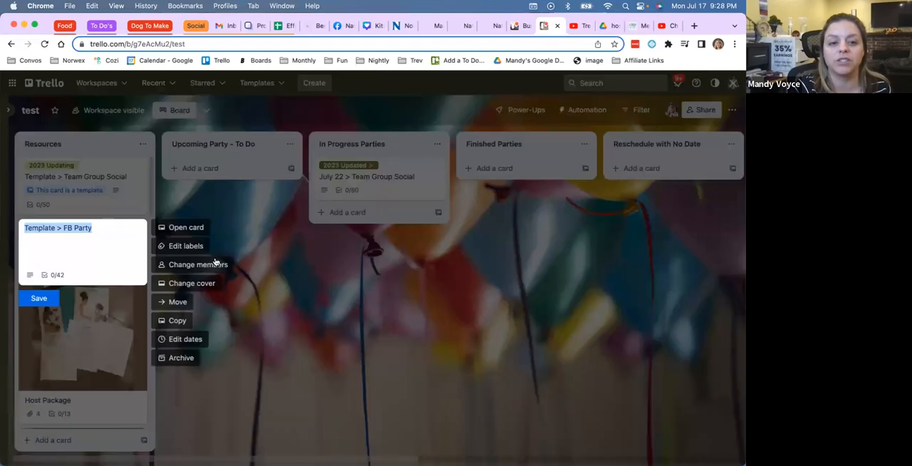
left_click(178, 321)
left_click(199, 154)
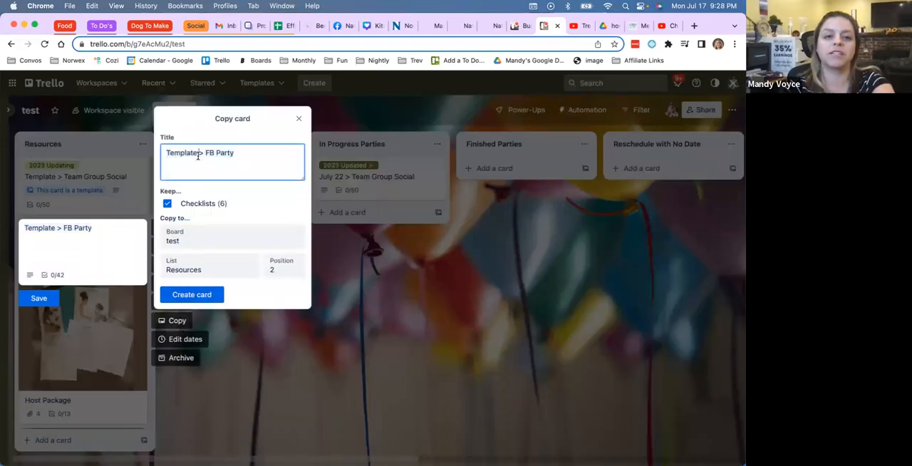
double_click(188, 156)
type("Suzie Aug 18")
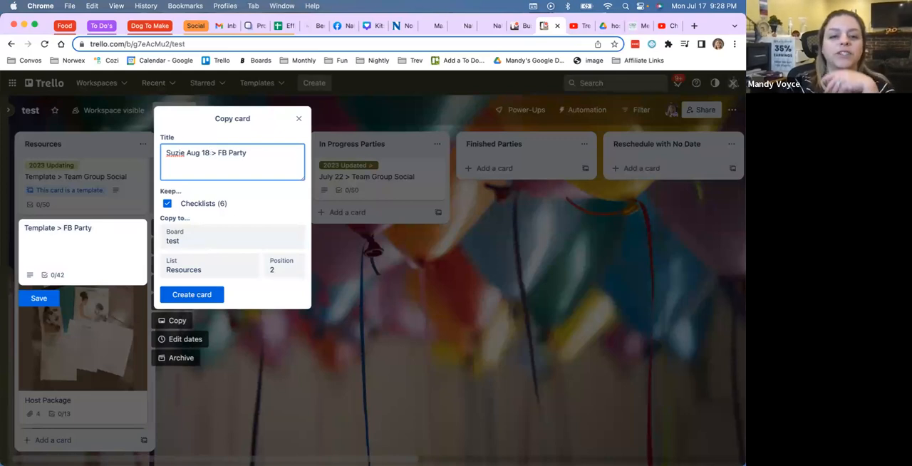
left_click(196, 270)
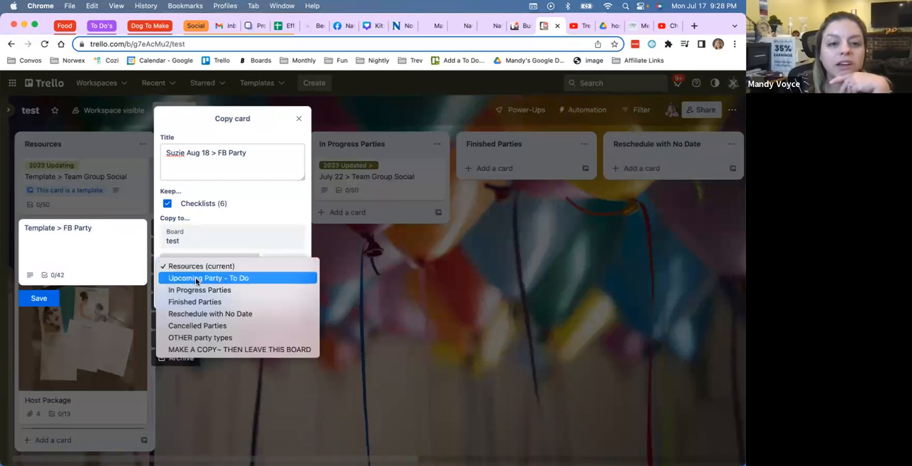
left_click(196, 279)
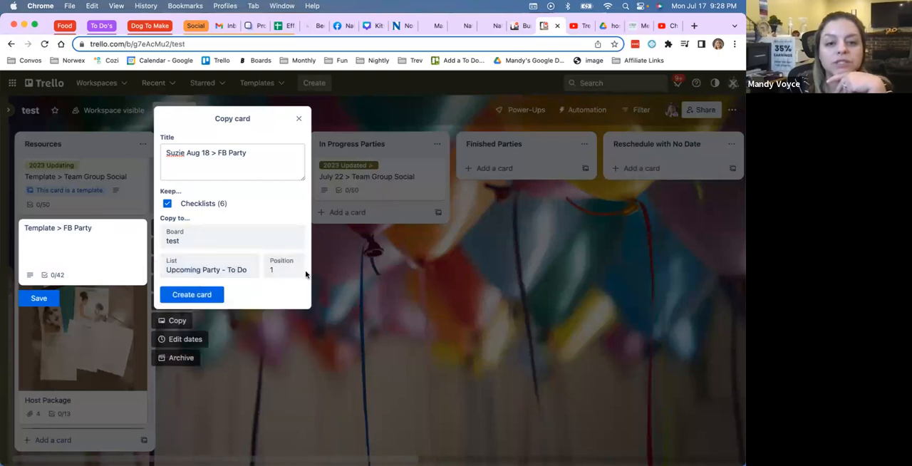
left_click(180, 298)
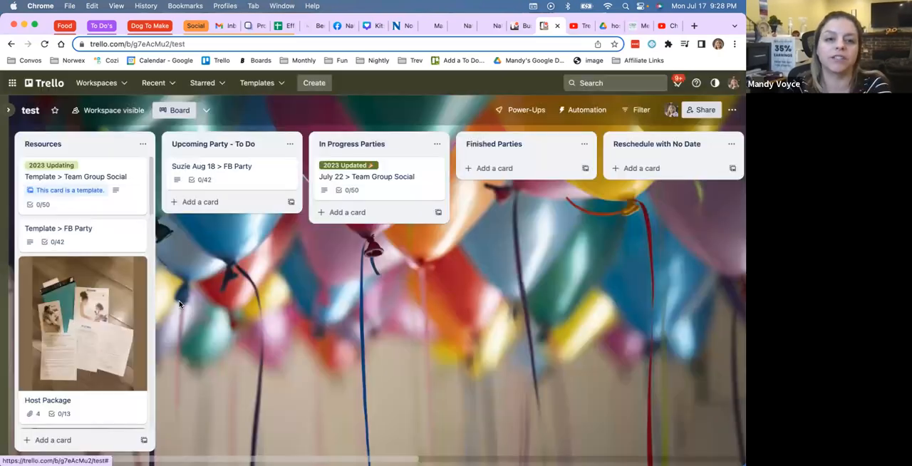
Step: On the new Aug 18 FB Party card, check off the host package, email and calendar items in the "Hosts! Right after booking" checklist
left_click(226, 168)
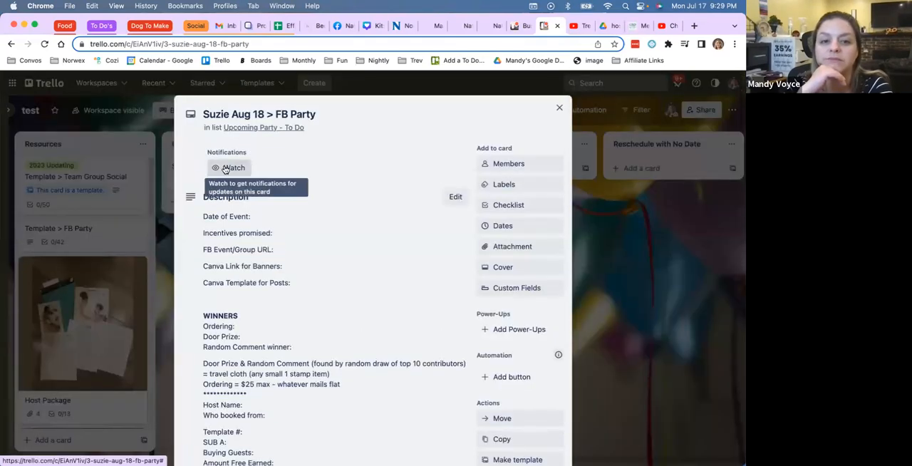
scroll(291, 258, "down", 5)
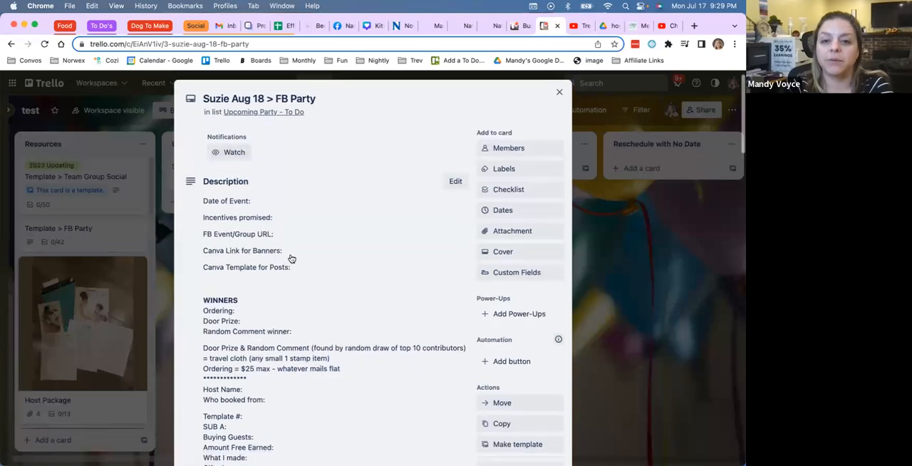
scroll(291, 258, "down", 1)
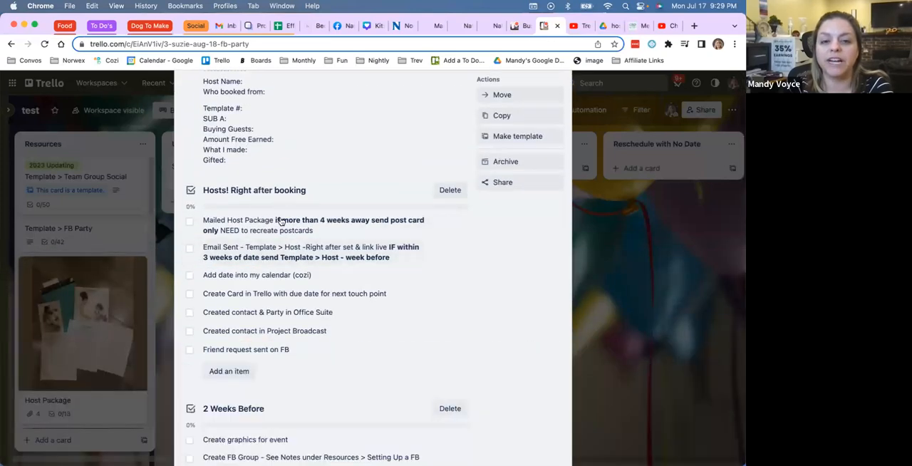
scroll(328, 273, "down", 1)
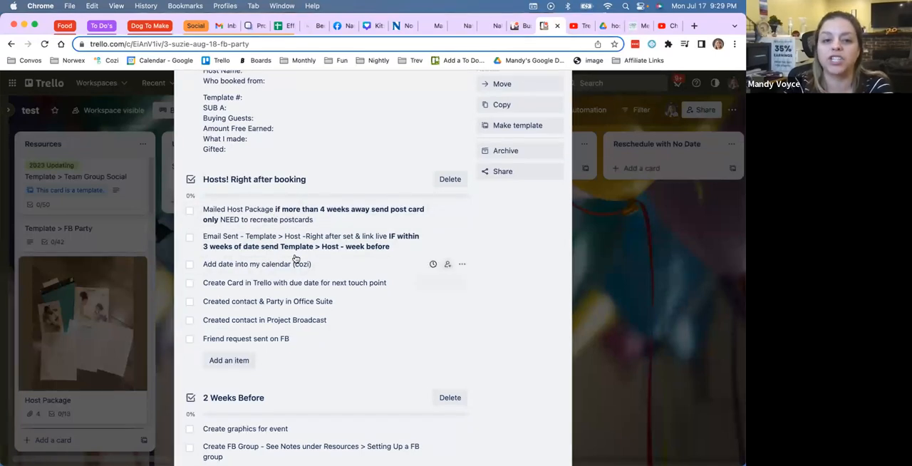
left_click(189, 210)
left_click(190, 238)
left_click(189, 265)
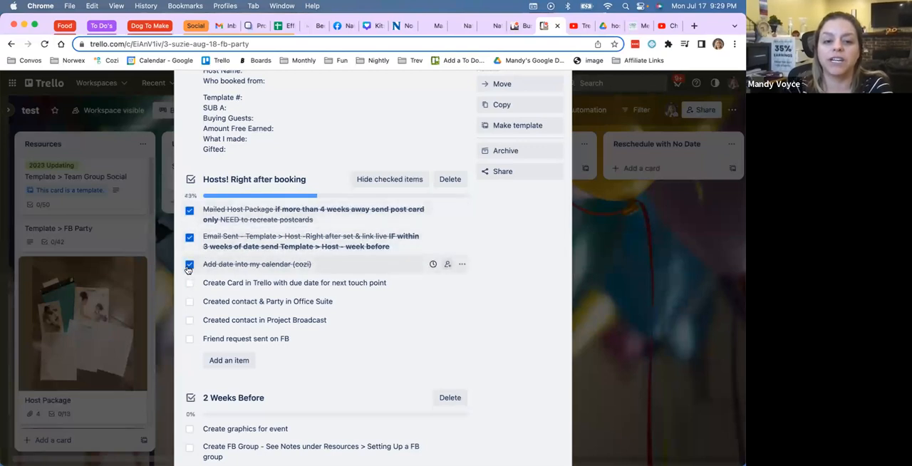
Step: Set the Aug 18 FB Party card's due date to 08/04/2023 at 9:29 AM with a reminder at time of due date, and close the card
scroll(271, 146, "down", 5)
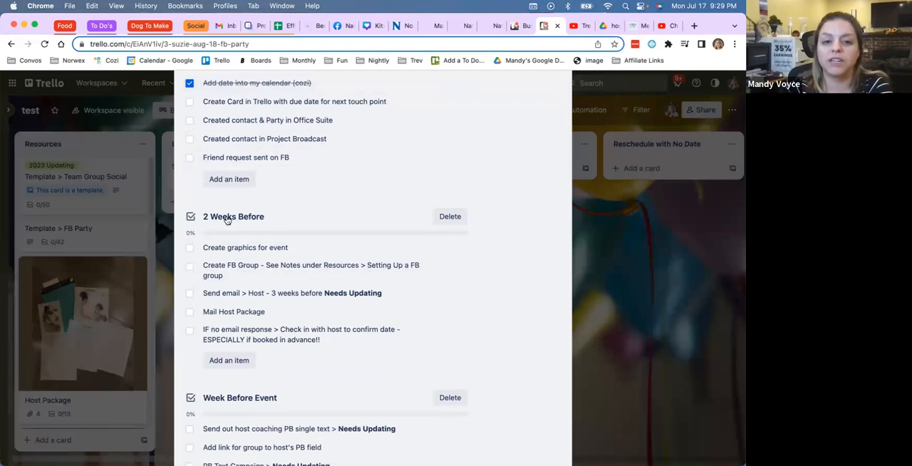
scroll(227, 219, "up", 15)
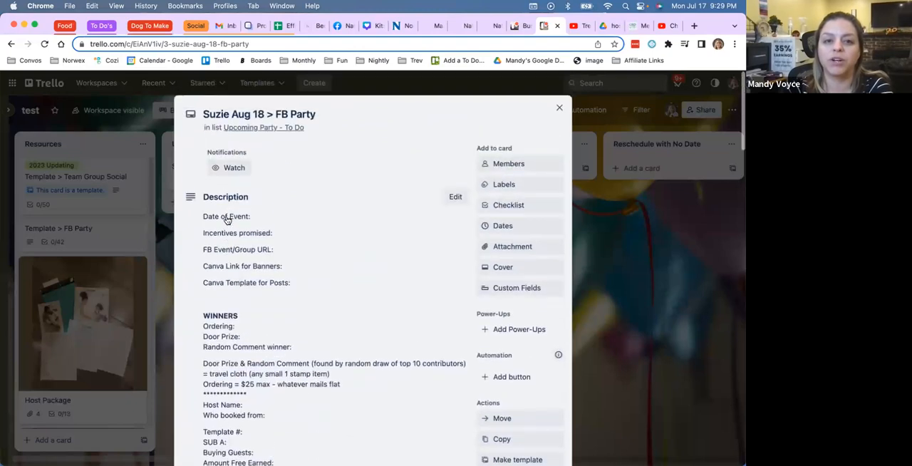
left_click(507, 231)
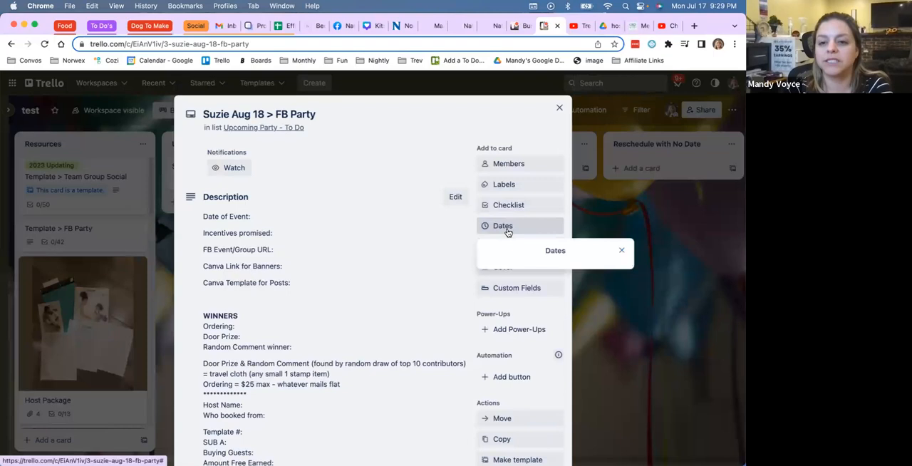
left_click(618, 135)
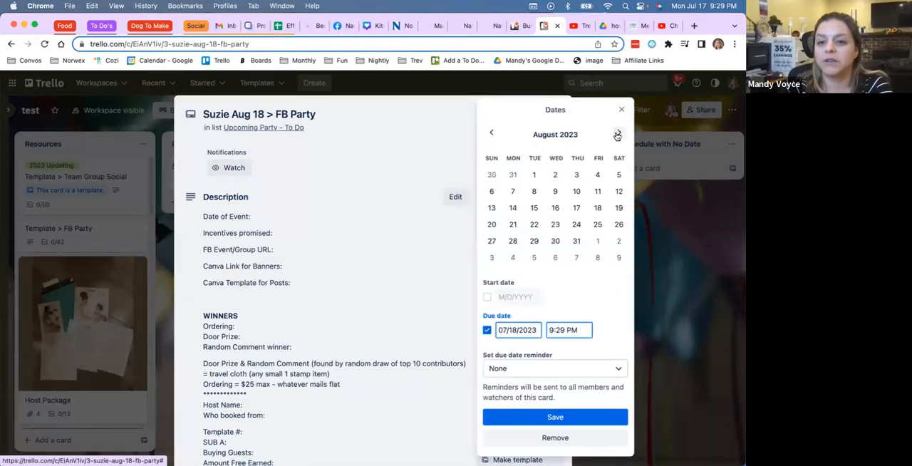
left_click(599, 175)
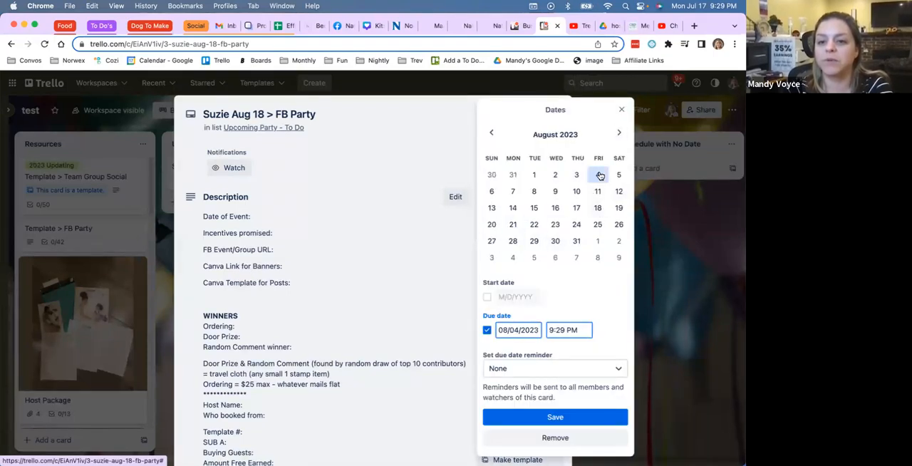
left_click(568, 330)
key("BackSpace")
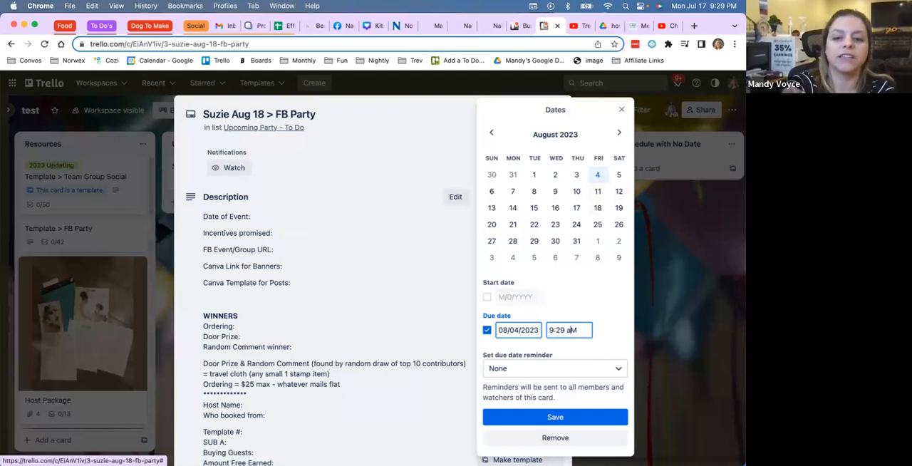
type("a")
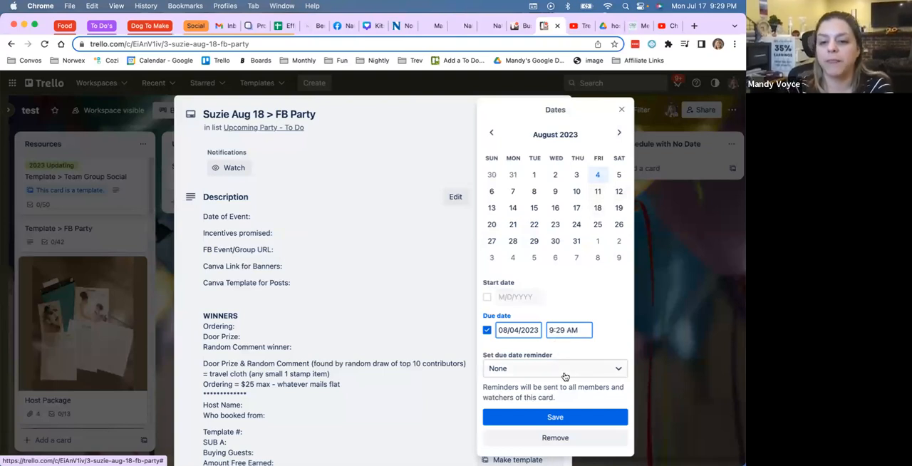
left_click(564, 376)
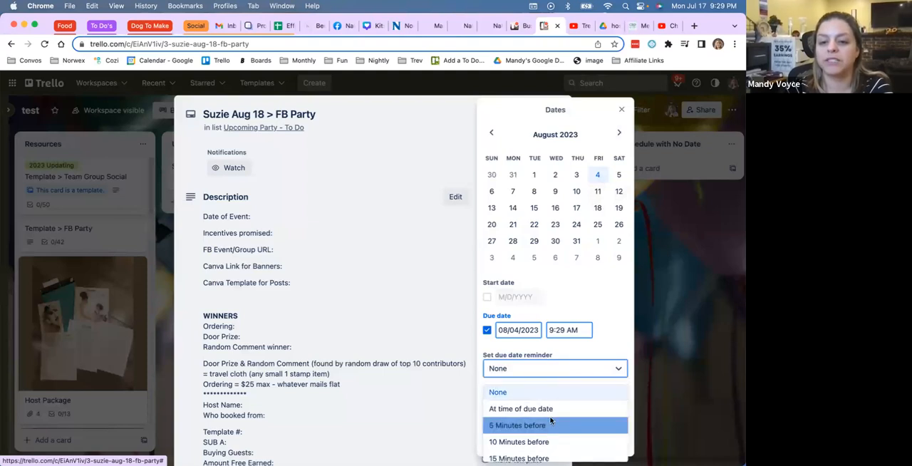
left_click(551, 412)
left_click(549, 417)
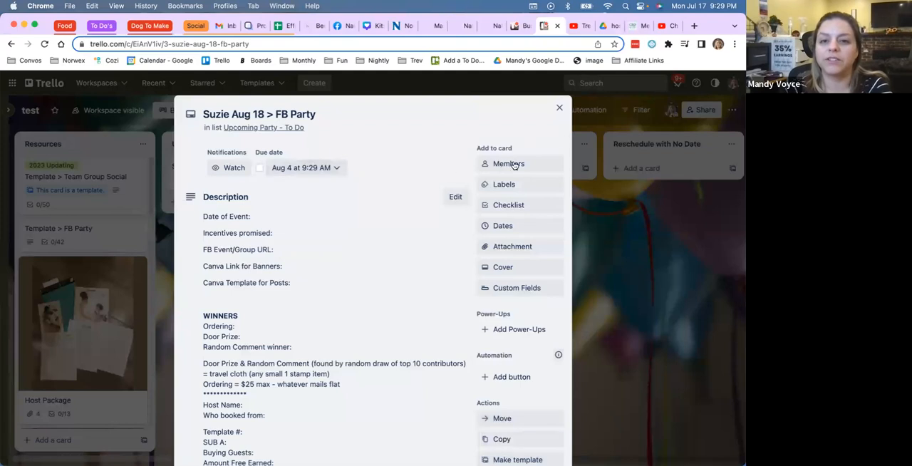
left_click(560, 110)
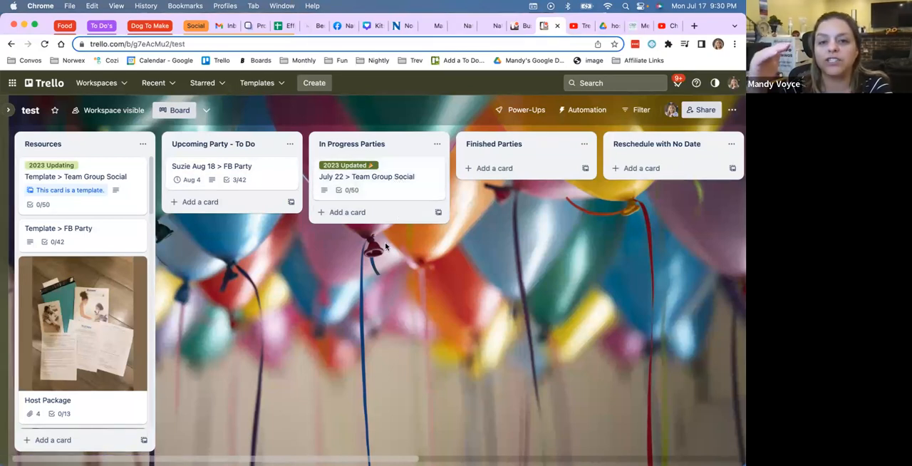
Step: Review the description and checklists on the "July 22 > Team Group Social" card, down to the After Event List, and close the card
left_click(383, 177)
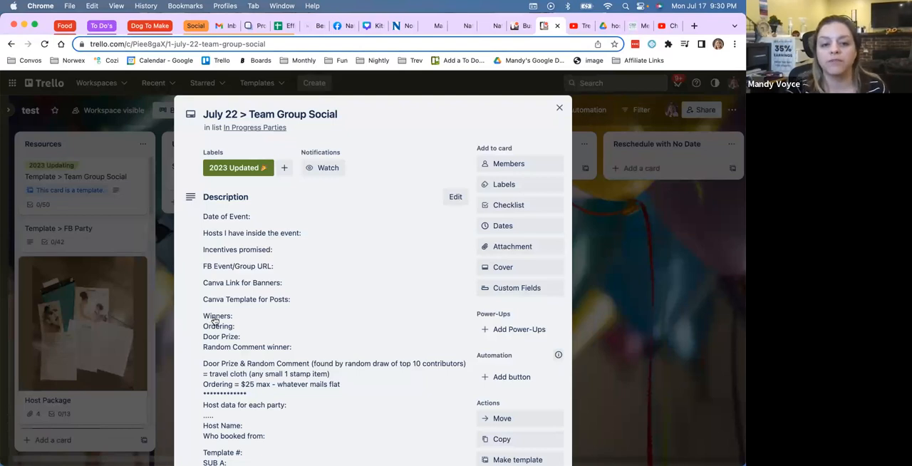
scroll(257, 335, "down", 5)
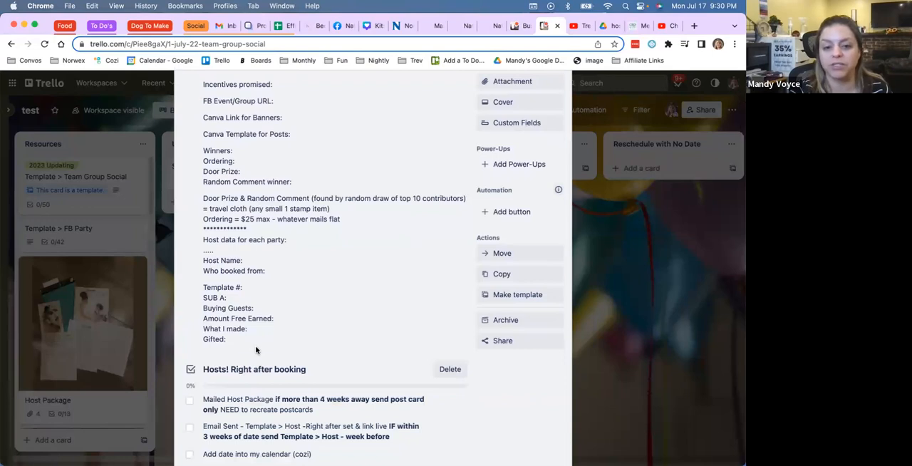
scroll(257, 349, "down", 12)
scroll(256, 350, "down", 15)
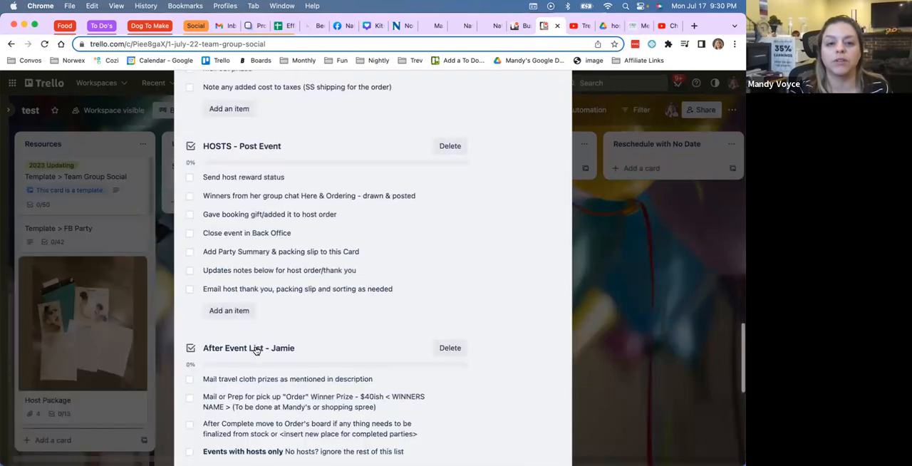
scroll(267, 248, "down", 2)
scroll(267, 248, "down", 5)
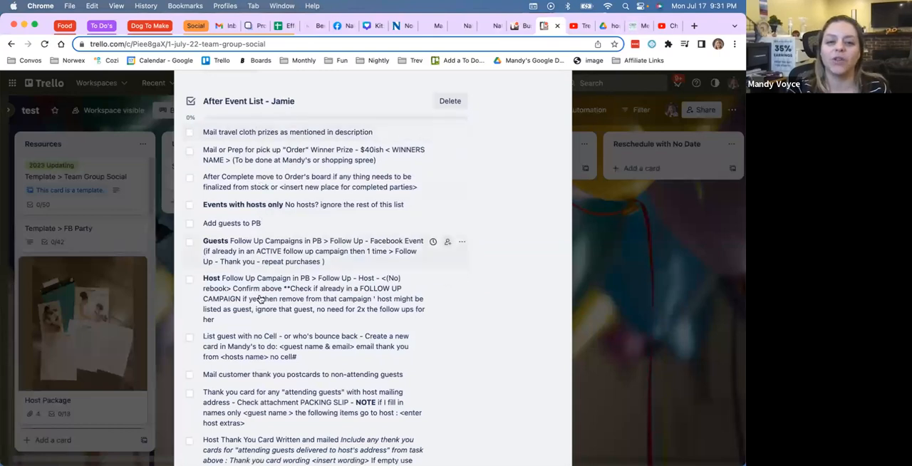
scroll(261, 298, "down", 1)
scroll(260, 297, "down", 4)
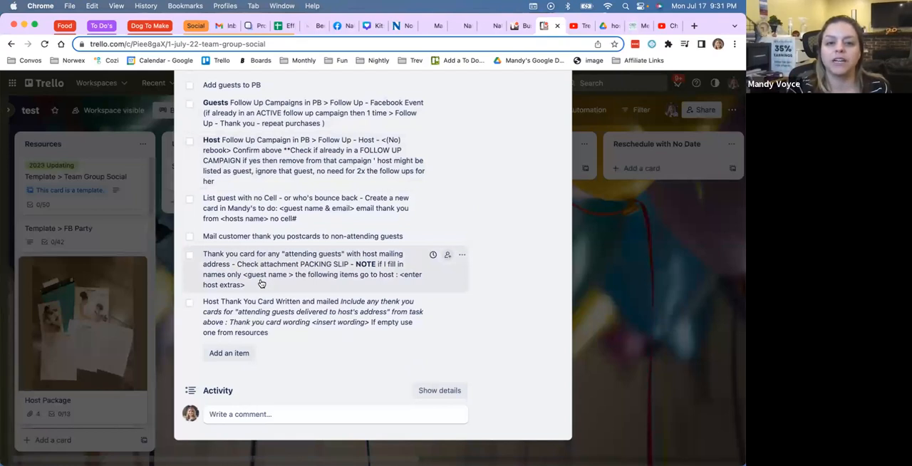
scroll(324, 245, "up", 1)
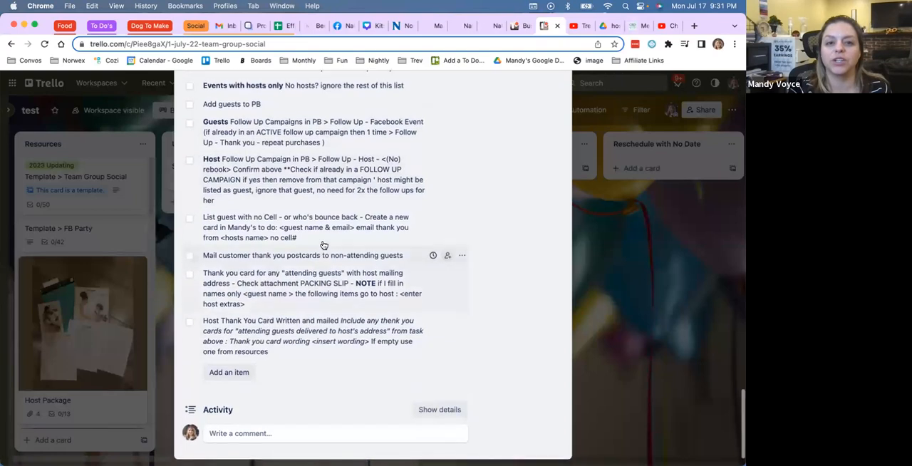
scroll(323, 245, "up", 2)
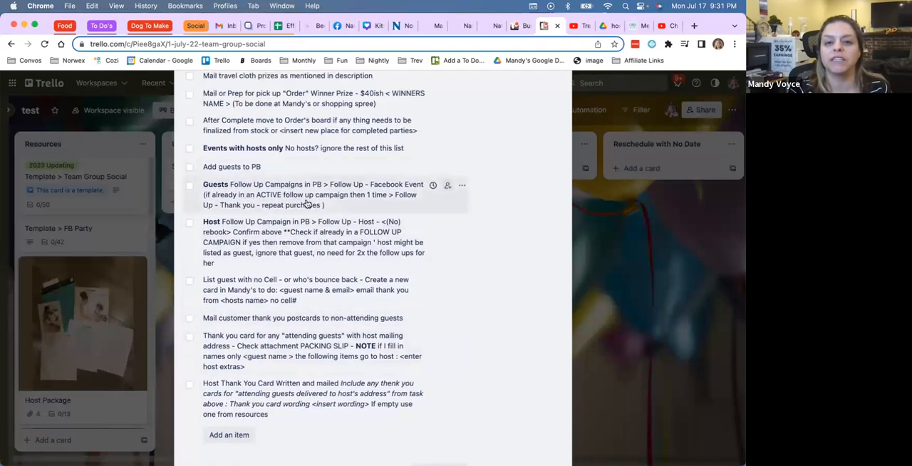
scroll(307, 204, "up", 20)
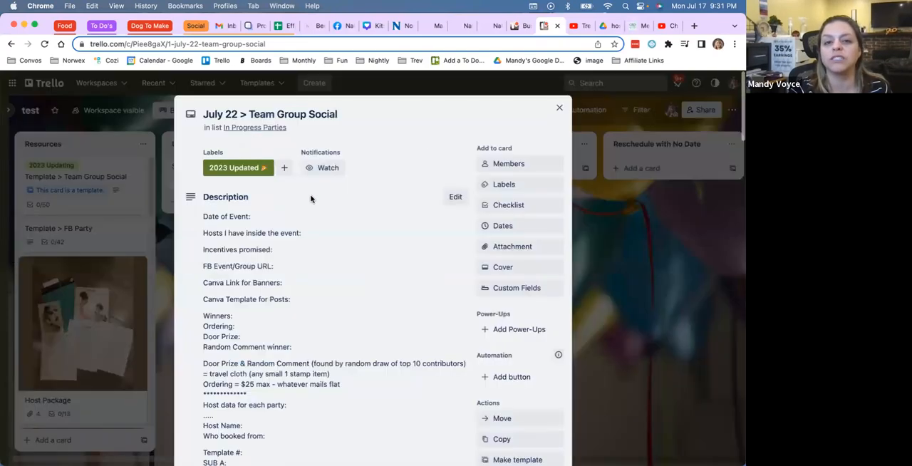
left_click(560, 109)
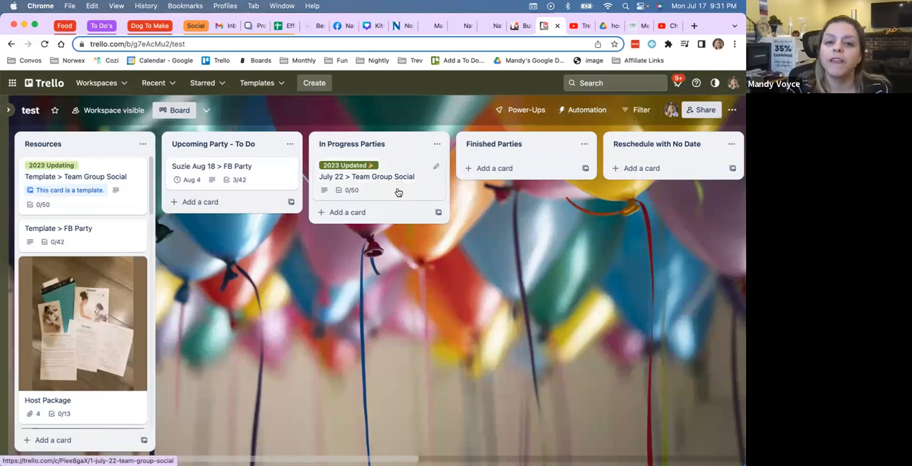
Step: Move the "July 22 > Team Group Social" card to the Finished Parties list and check its available labels without changing them
left_click_drag(393, 185, 543, 182)
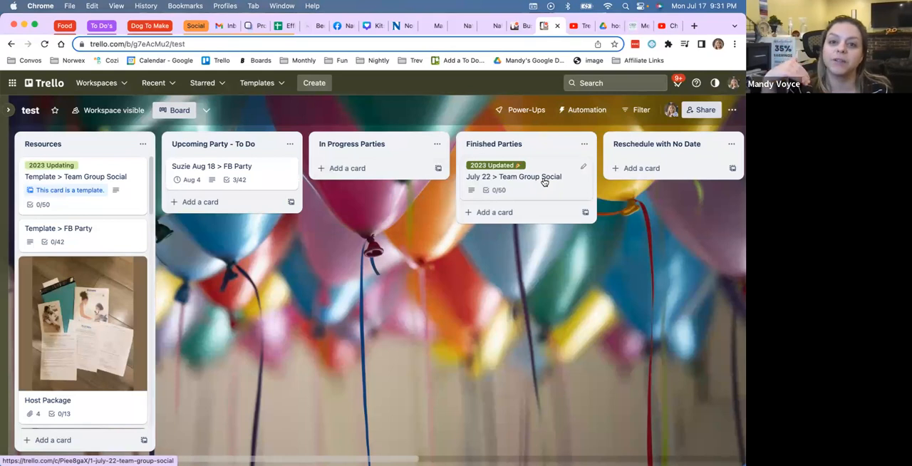
left_click(583, 166)
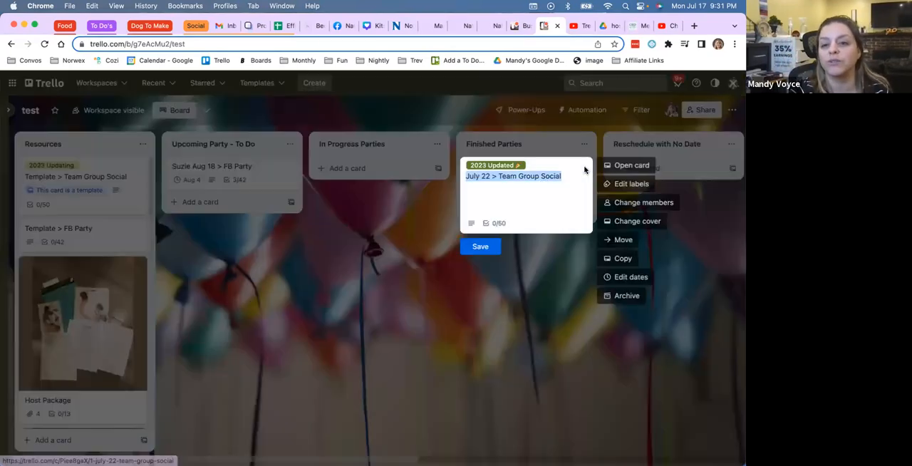
left_click(618, 188)
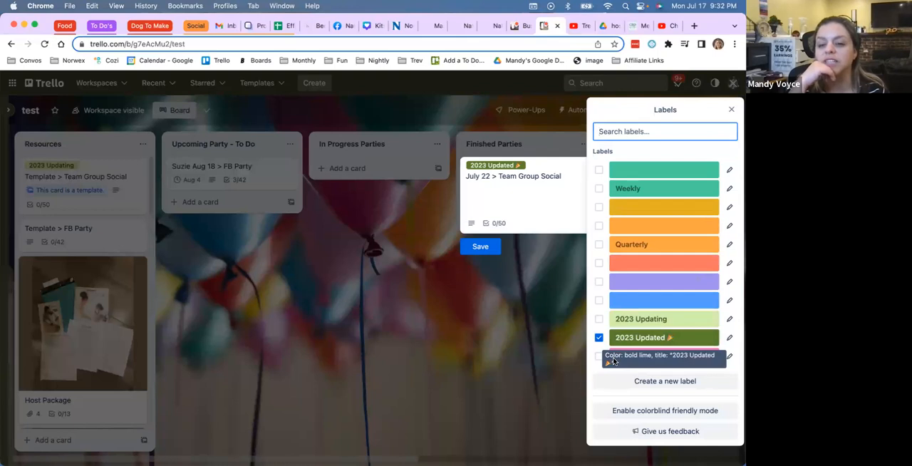
left_click(732, 109)
left_click(541, 332)
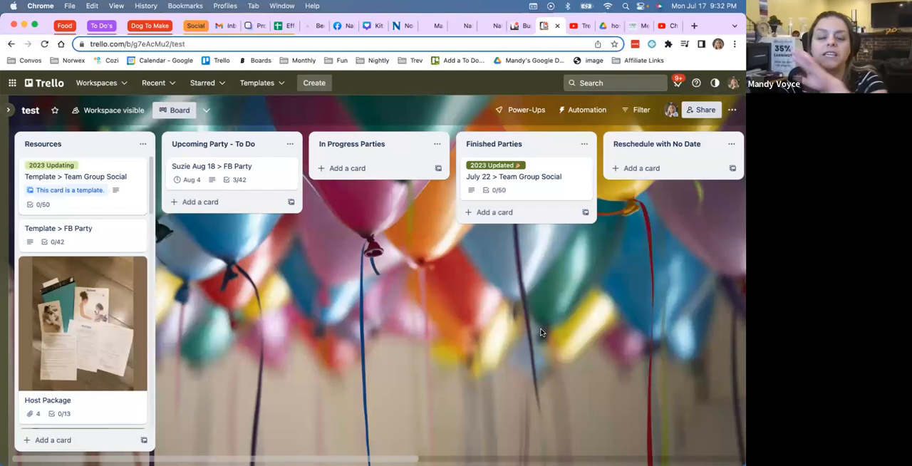
Step: Move the Aug 18 FB Party card from Upcoming Party - To Do to the Reschedule with No Date list
scroll(541, 332, "right", 3)
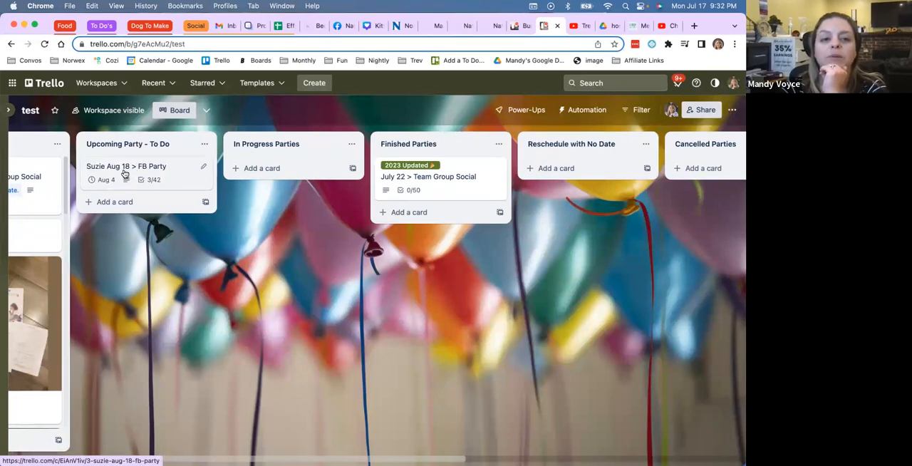
left_click_drag(126, 176, 543, 178)
scroll(543, 178, "right", 3)
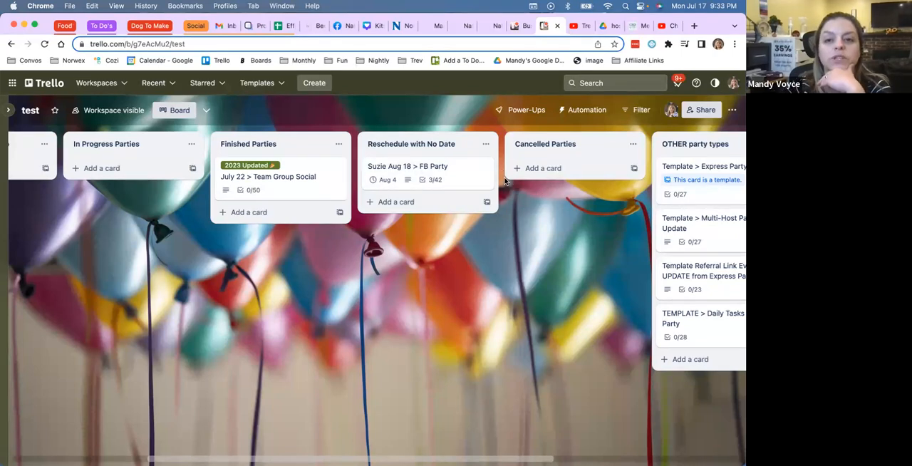
Step: Look over the Cancelled Parties list and the template cards in the OTHER party types list
scroll(506, 183, "right", 5)
scroll(506, 182, "right", 6)
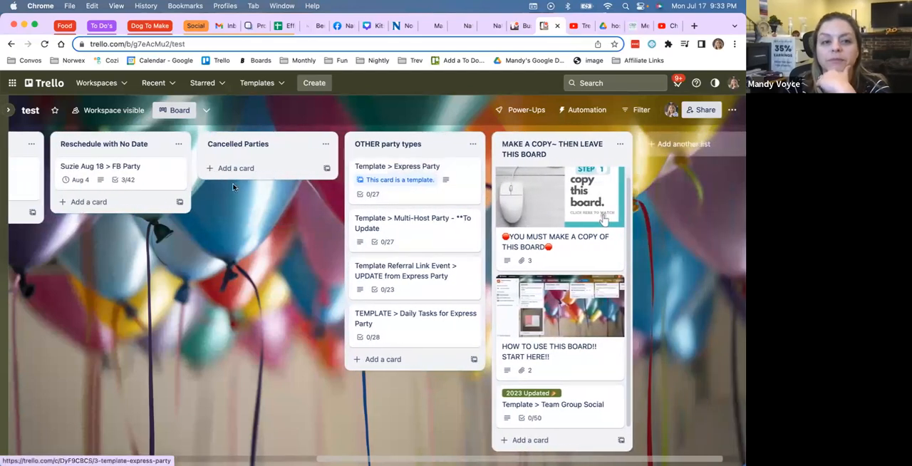
left_click(227, 146)
triple_click(228, 146)
left_click(255, 255)
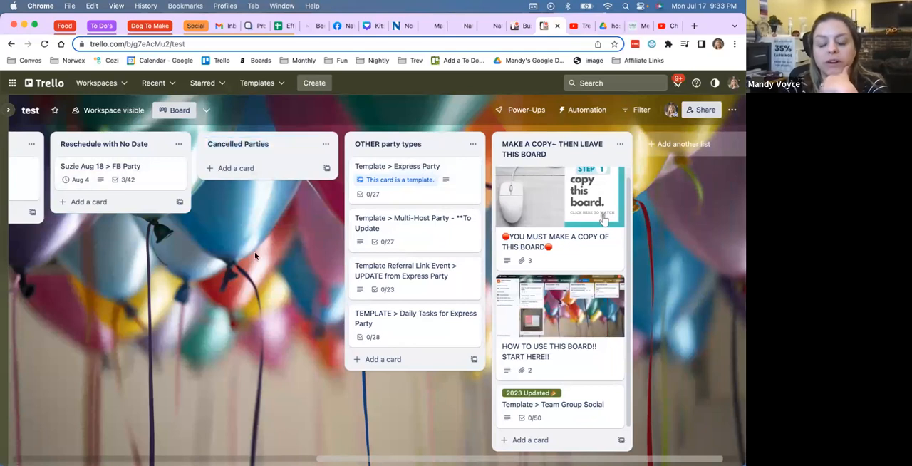
scroll(255, 255, "right", 3)
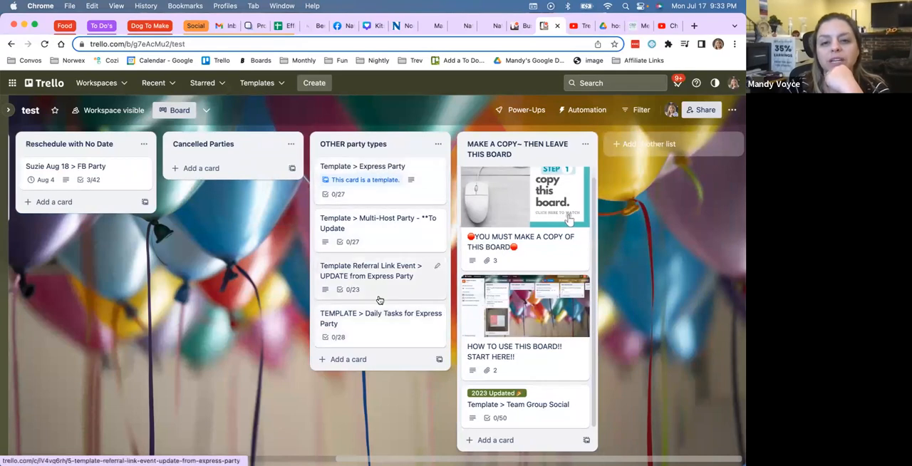
scroll(380, 301, "left", 10)
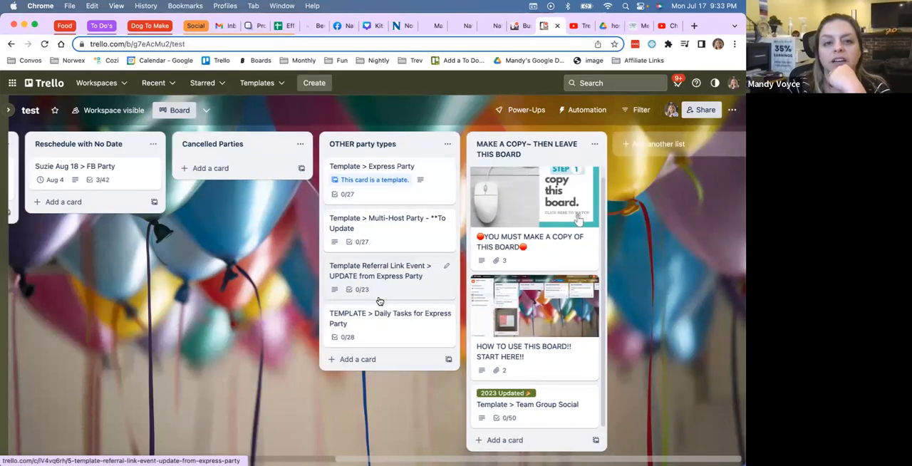